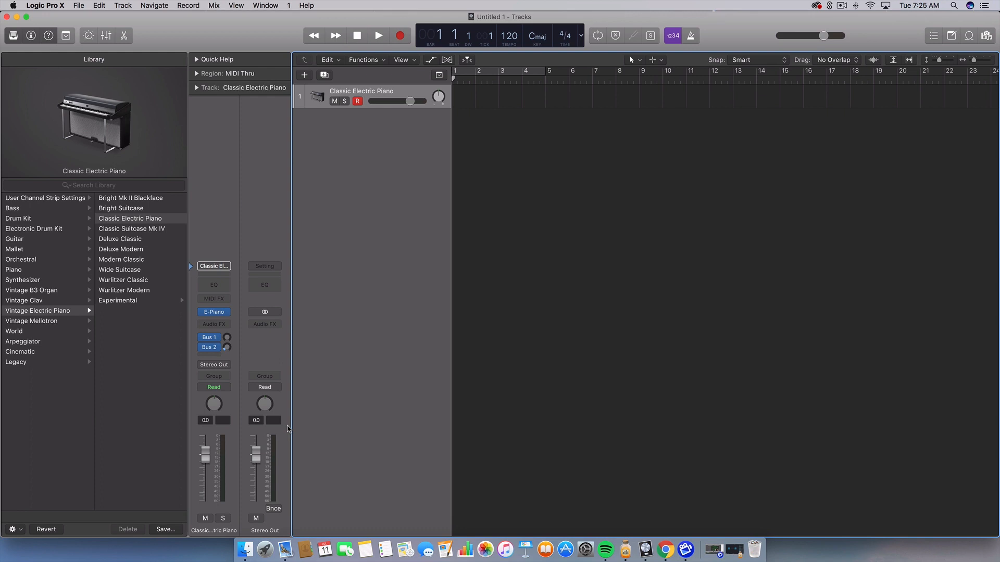
# - Load the Yamaha Grand Piano patch from the Piano category onto the first track
pyautogui.click(200, 348)
pyautogui.click(201, 338)
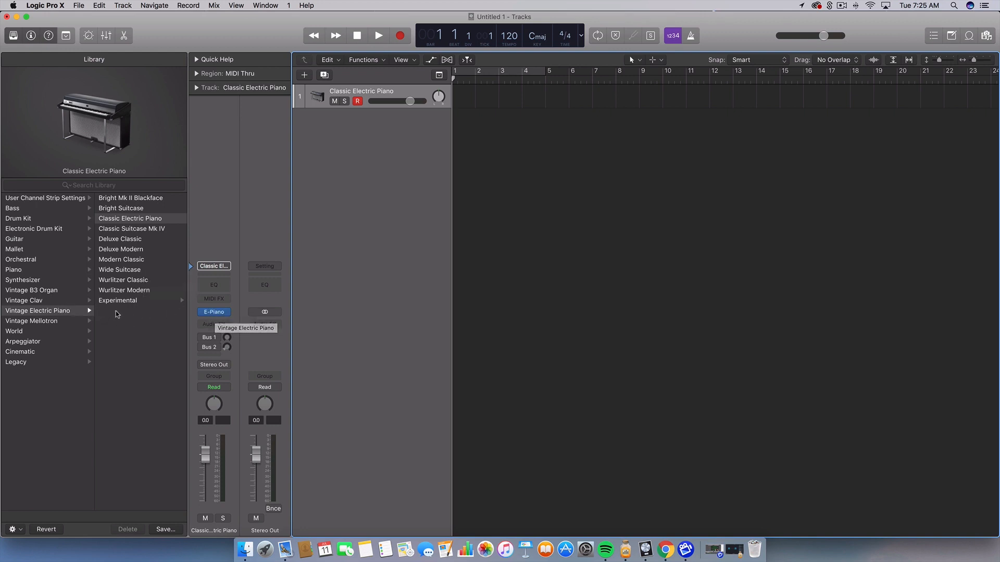
pyautogui.click(32, 270)
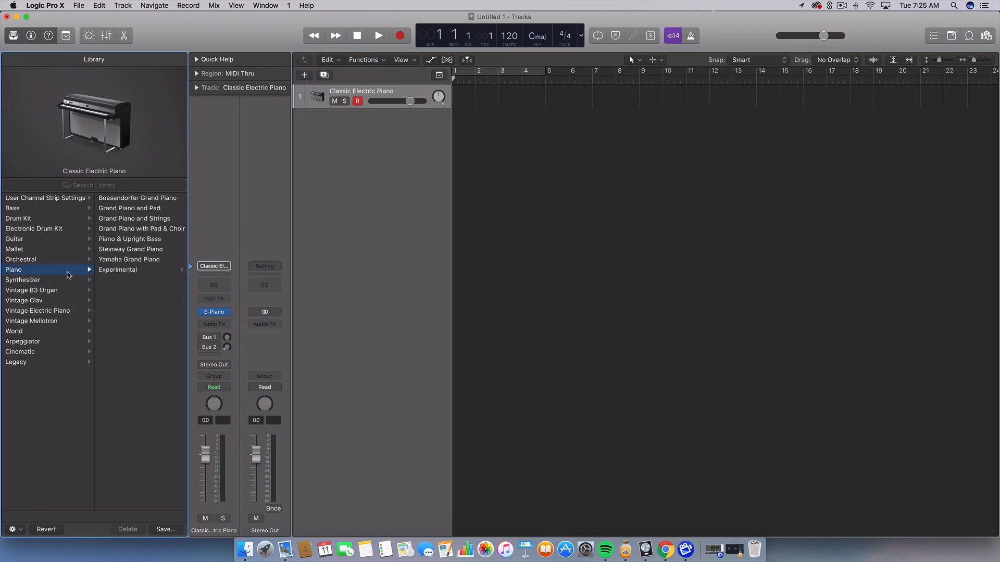
pyautogui.click(124, 259)
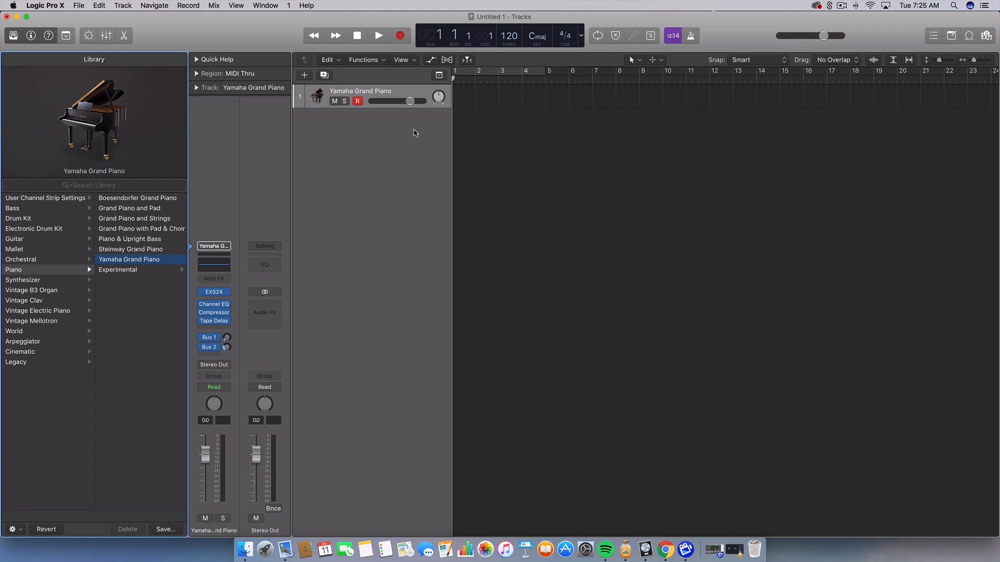
# - Create a second software instrument track and replace its instrument with Kontakt 5 in stereo
pyautogui.doubleClick(368, 147)
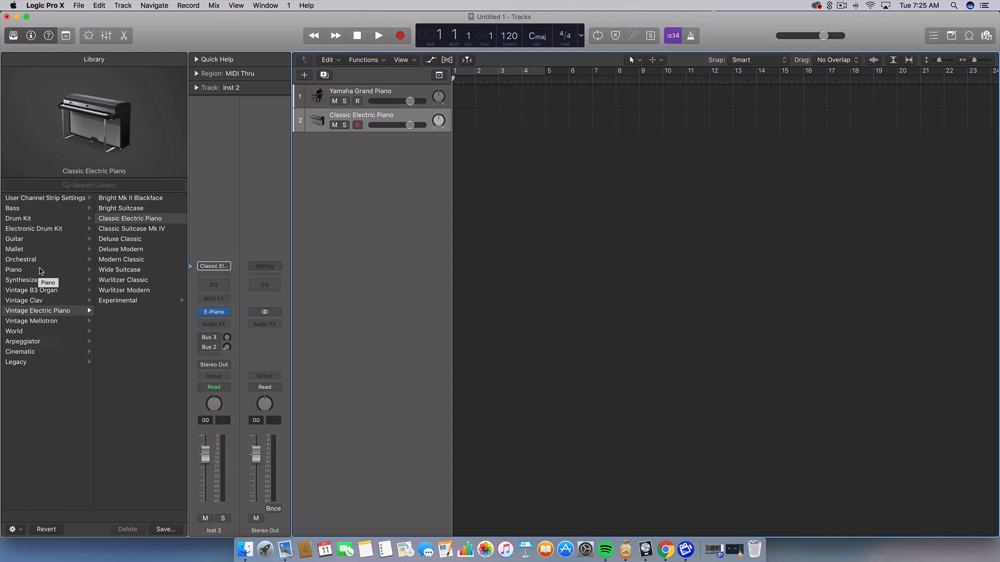
pyautogui.moveTo(222, 314)
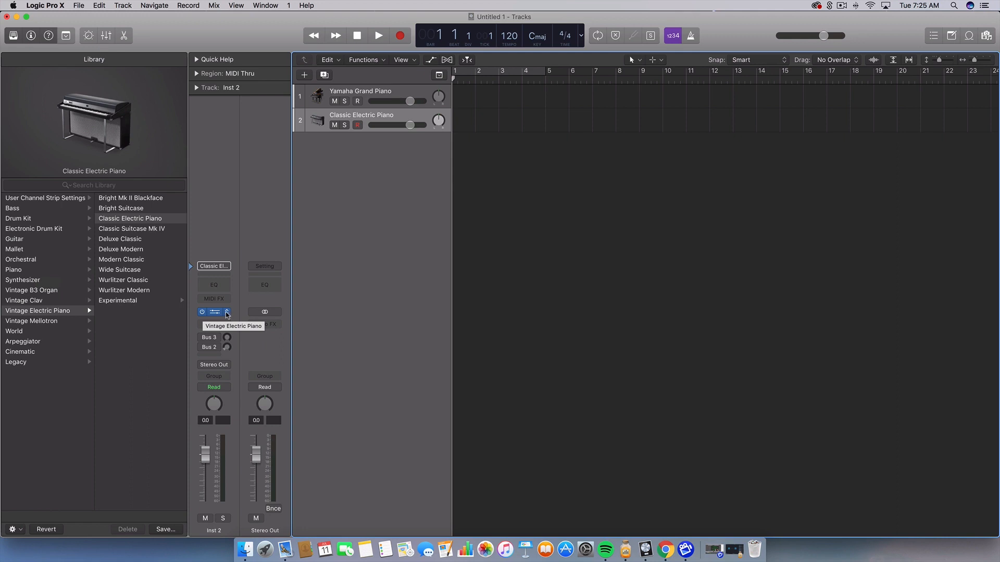
pyautogui.click(227, 313)
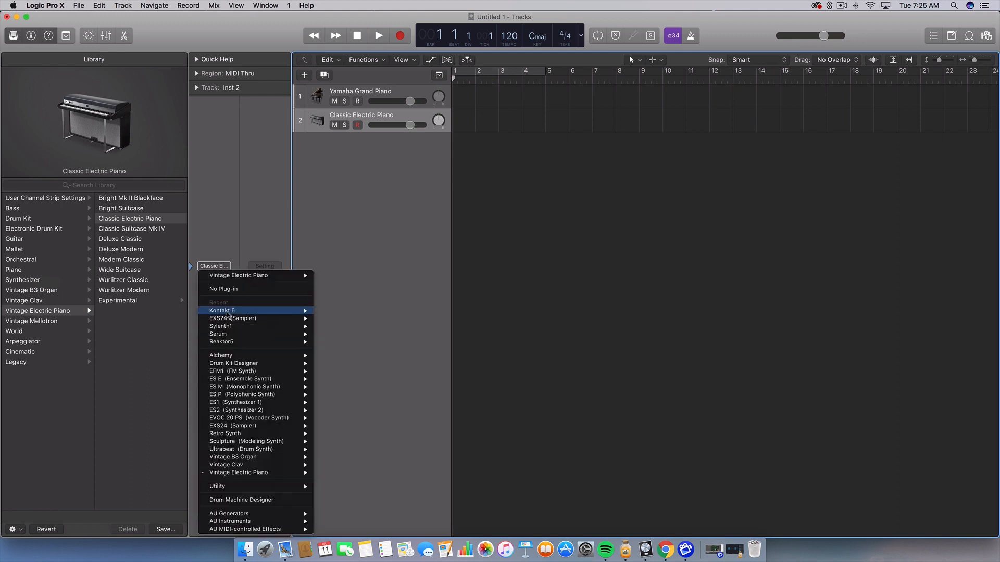
pyautogui.moveTo(228, 312)
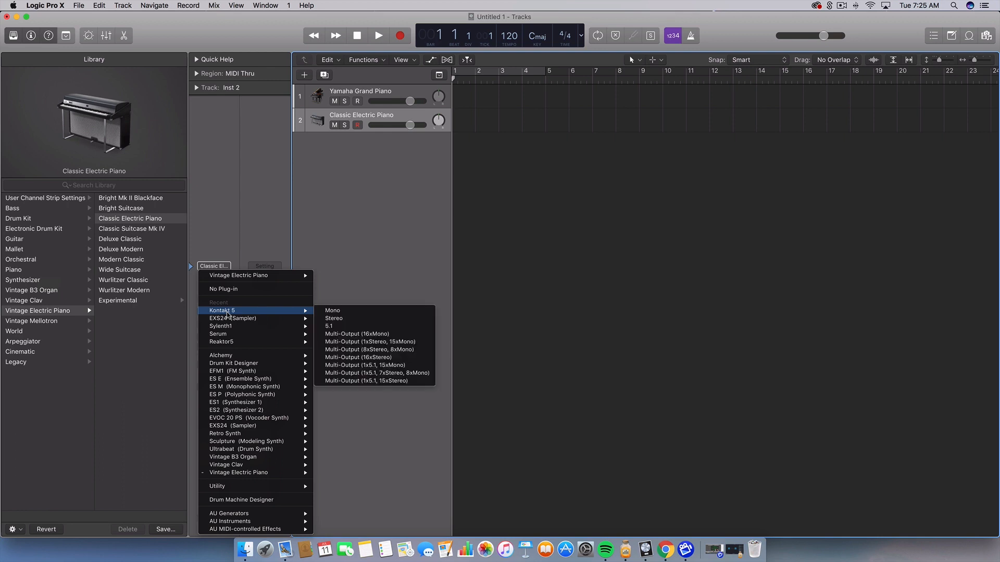
pyautogui.click(349, 318)
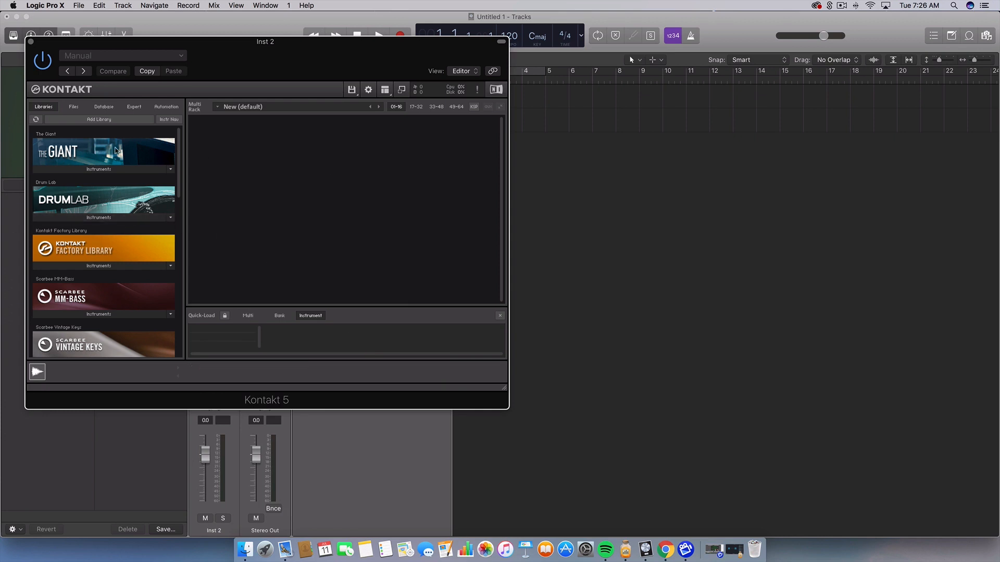
# - Load The Giant.nki from The Giant library in Kontakt, look over its tone controls and close the plug-in window
pyautogui.click(123, 170)
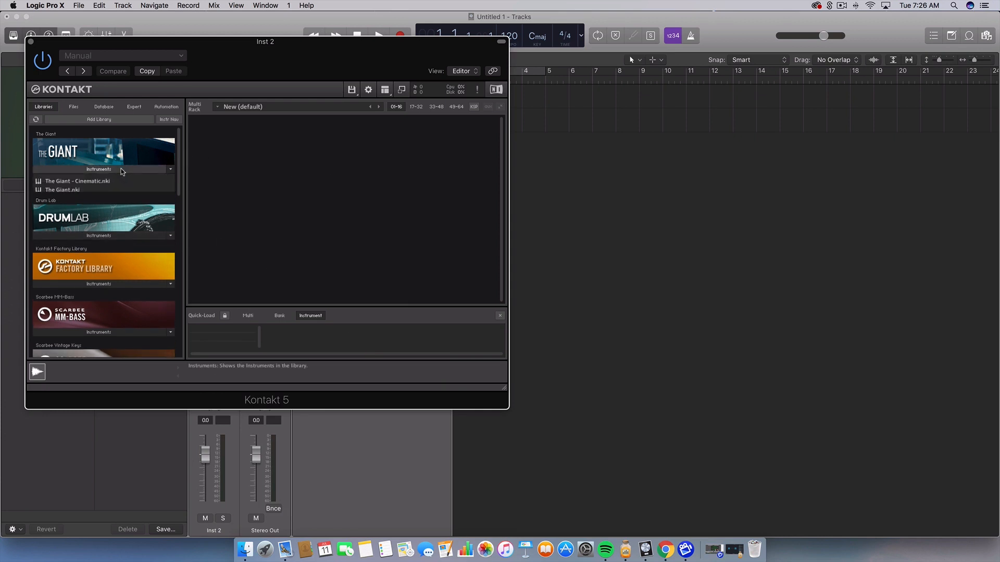
pyautogui.doubleClick(105, 190)
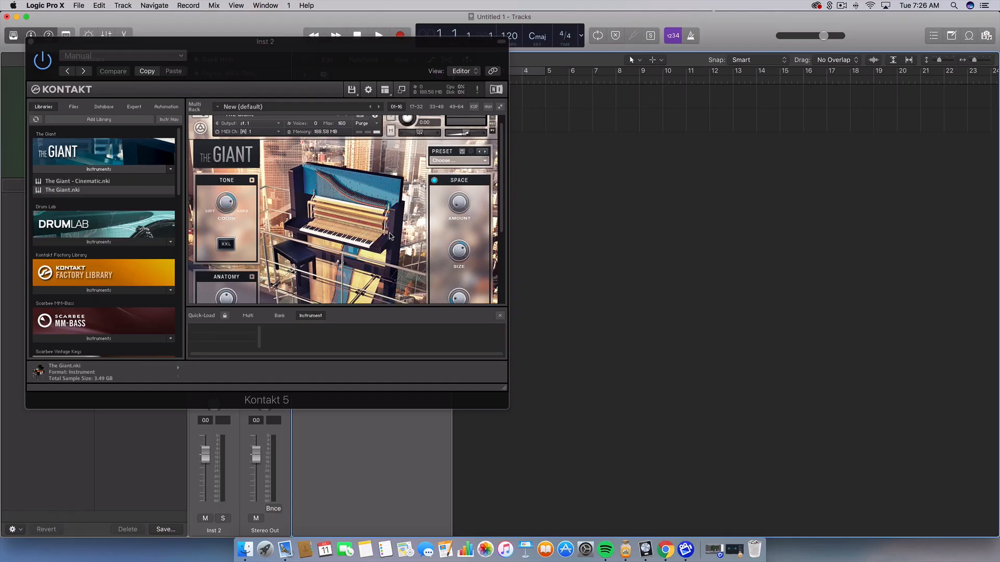
pyautogui.scroll(-3, 390, 235)
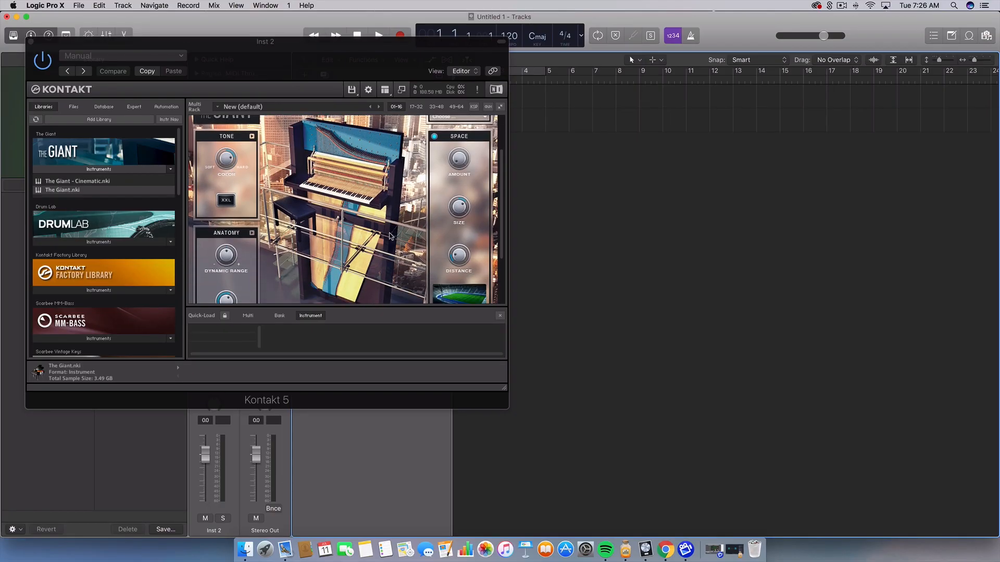
pyautogui.scroll(-1, 390, 235)
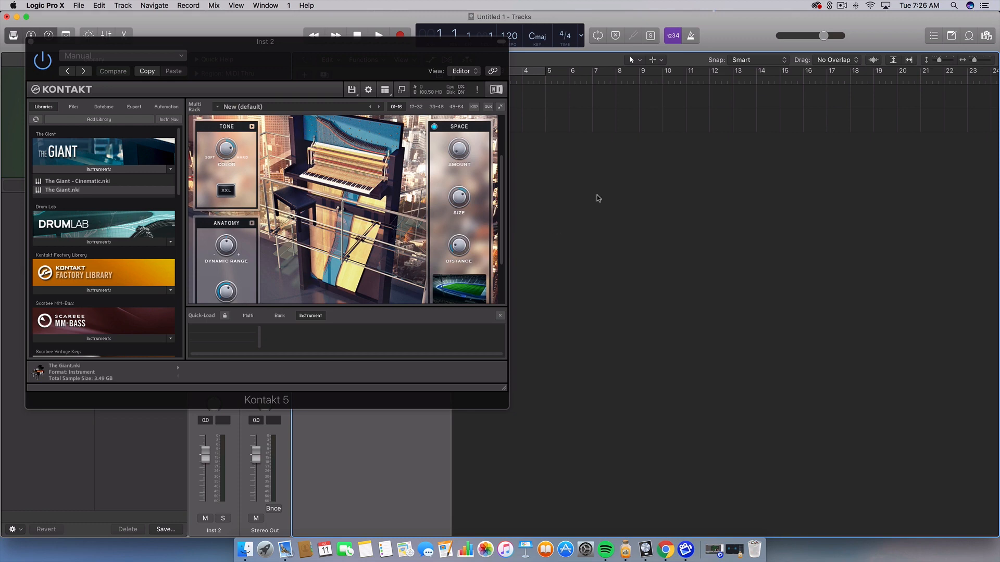
pyautogui.click(227, 155)
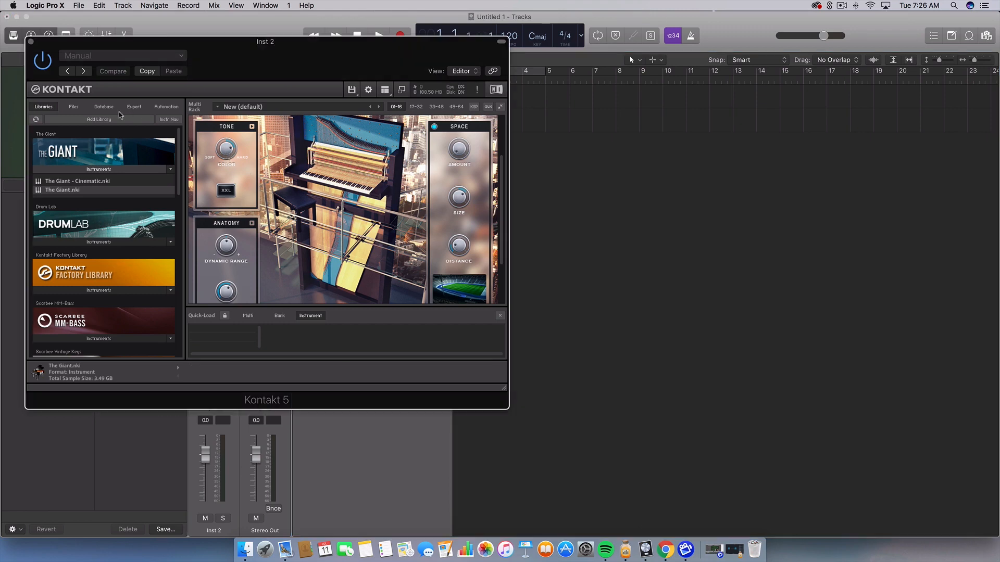
pyautogui.click(31, 42)
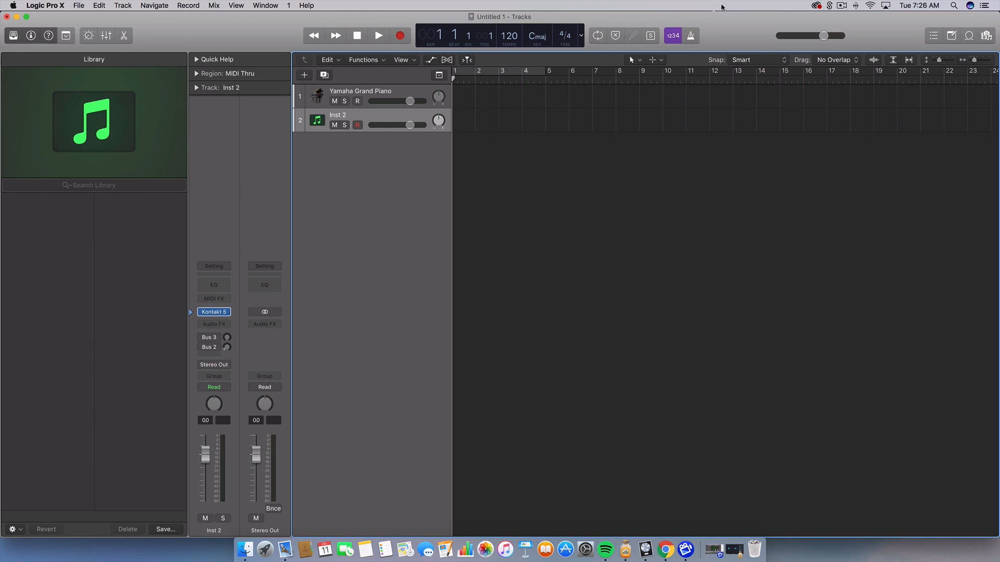
# - Draw an empty MIDI region on the Inst 2 track with the Pencil tool and extend it to four bars
pyautogui.click(654, 61)
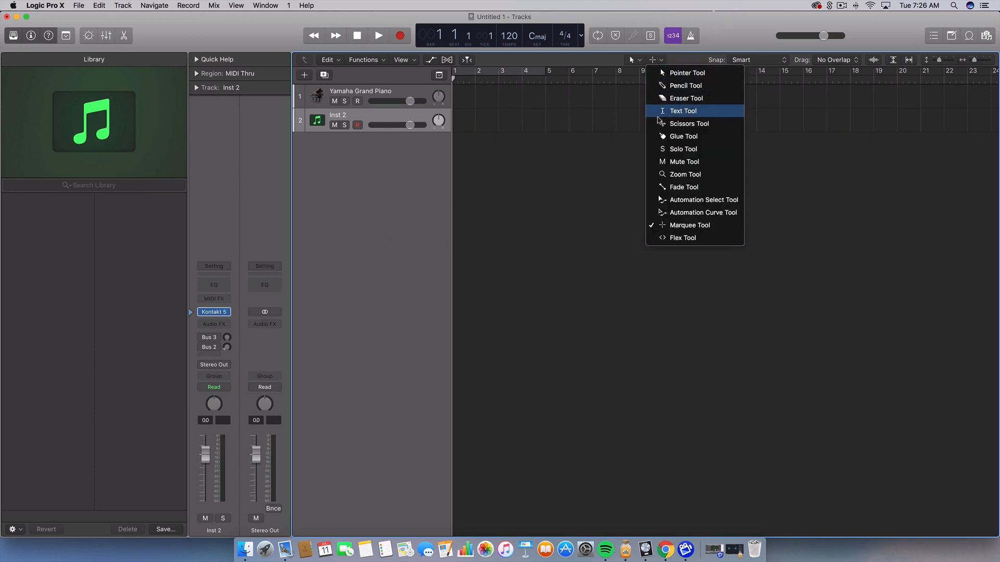
pyautogui.click(664, 86)
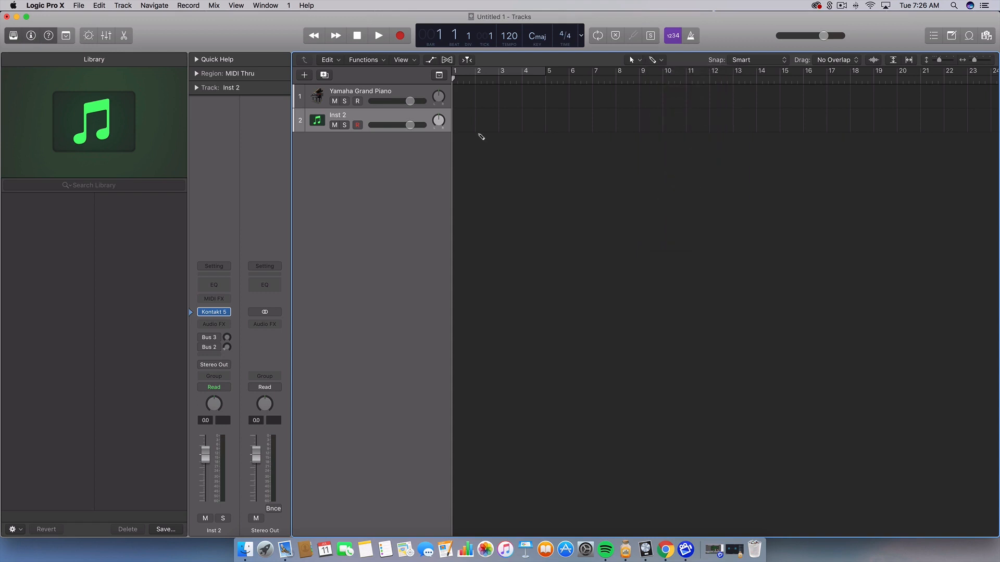
pyautogui.click(461, 125)
pyautogui.moveTo(470, 127); pyautogui.dragTo(545, 125)
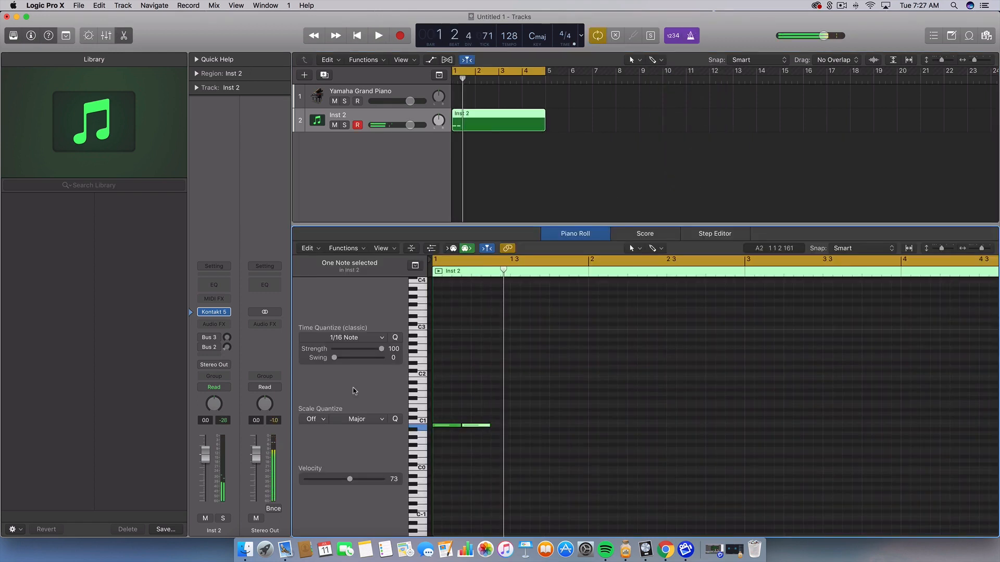
# - Insert a Gain plug-in on the Inst 2 channel, raise its gain while auditioning the notes, and close its window
pyautogui.click(214, 325)
pyautogui.moveTo(225, 482)
pyautogui.moveTo(292, 482)
pyautogui.click(357, 482)
pyautogui.moveTo(57, 127); pyautogui.dragTo(61, 106)
pyautogui.press('space')
pyautogui.press('space')
pyautogui.click(30, 41)
# - Add a third note on the same pitch in bar 1, repeat the selected notes and play the pattern back
pyautogui.click(493, 426)
pyautogui.press('space')
pyautogui.press('space')
pyautogui.press('super+a')
pyautogui.press('super+r')
pyautogui.press('space')
pyautogui.press('space')
# - Continue the repeated-note rhythm in bar 1 with more notes on the same pitch, auditioning it and deleting the unwanted ones
pyautogui.click(522, 426)
pyautogui.click(552, 426)
pyautogui.press('space')
pyautogui.press('space')
pyautogui.press('Delete')
pyautogui.press('Delete')
pyautogui.moveTo(552, 426); pyautogui.dragTo(584, 424)
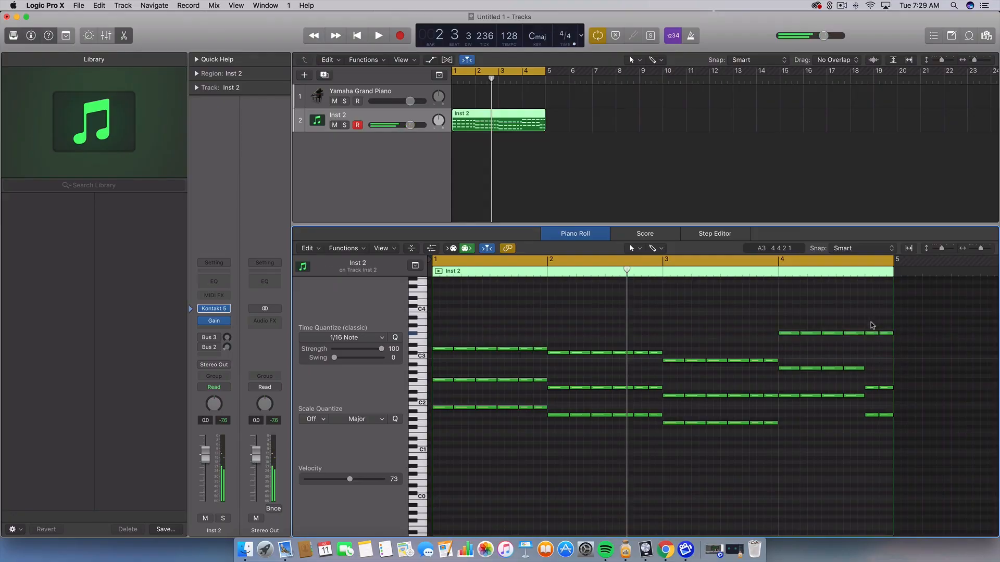
# - Lower the last two top notes of bar 4 to the top pitch used in bar 2 and play the progression
pyautogui.moveTo(872, 333); pyautogui.dragTo(872, 353)
pyautogui.press('space')
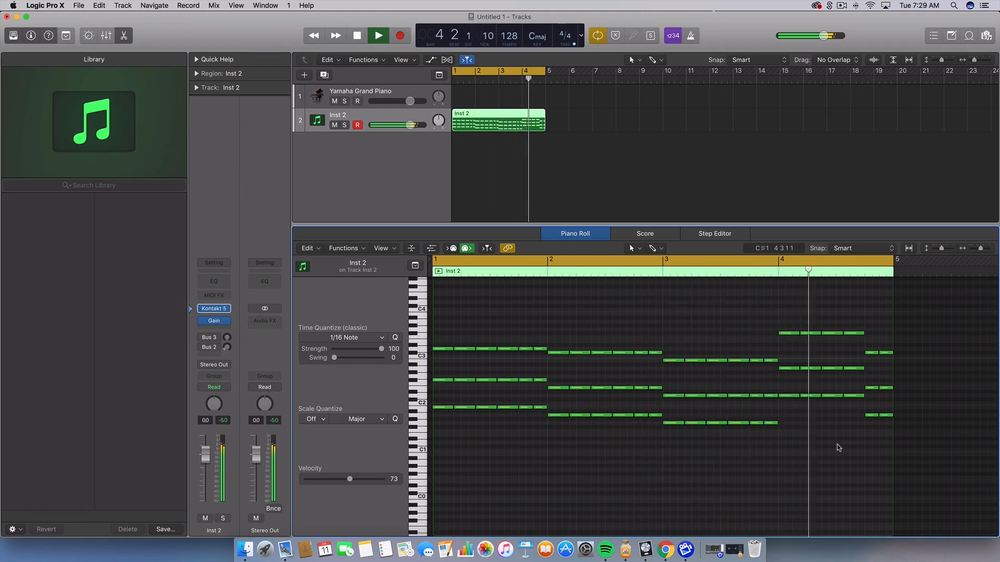
pyautogui.press('space')
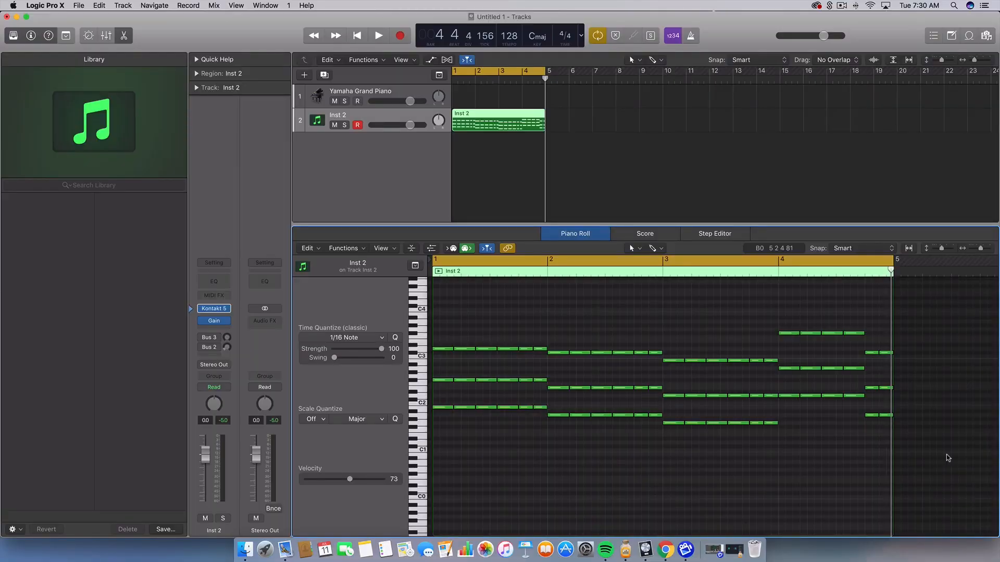
# - Select all the chord notes in the Inst 2 region across the four bars
pyautogui.moveTo(937, 455); pyautogui.dragTo(794, 420)
pyautogui.moveTo(934, 458); pyautogui.dragTo(519, 331)
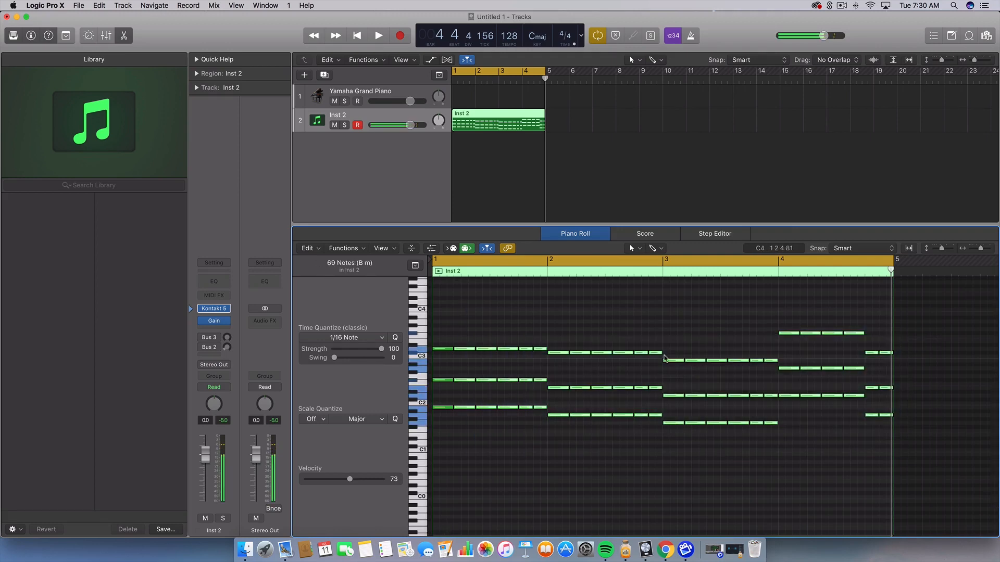
pyautogui.moveTo(925, 483); pyautogui.dragTo(439, 288)
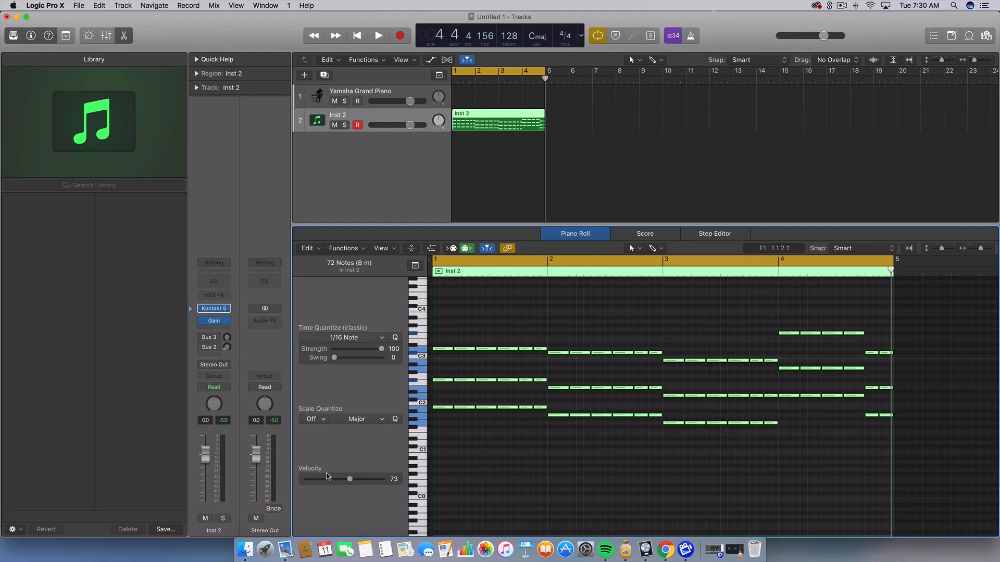
pyautogui.click(431, 248)
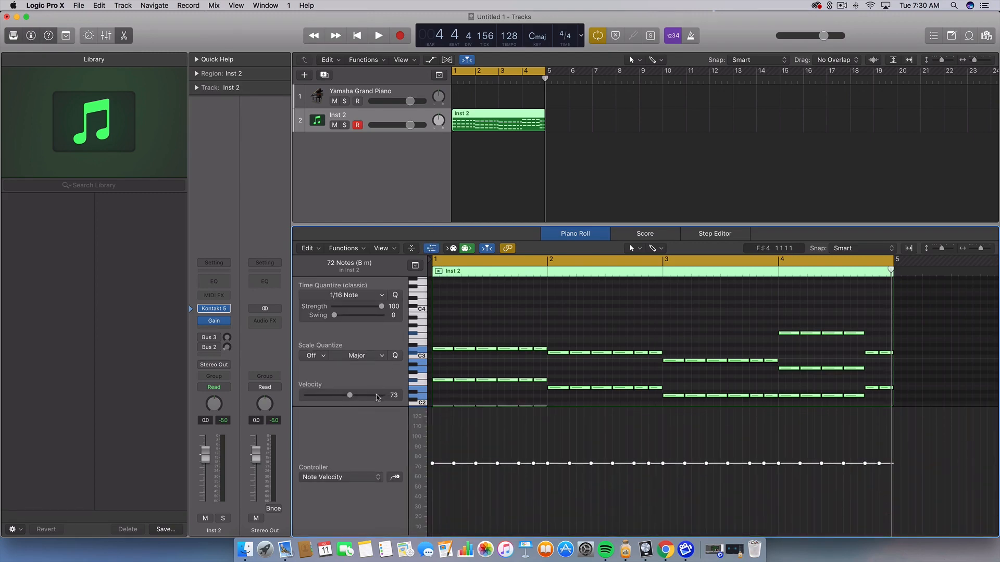
pyautogui.moveTo(371, 407)
pyautogui.mouseDown()
pyautogui.moveTo(373, 438)
pyautogui.moveTo(375, 417)
pyautogui.mouseUp()
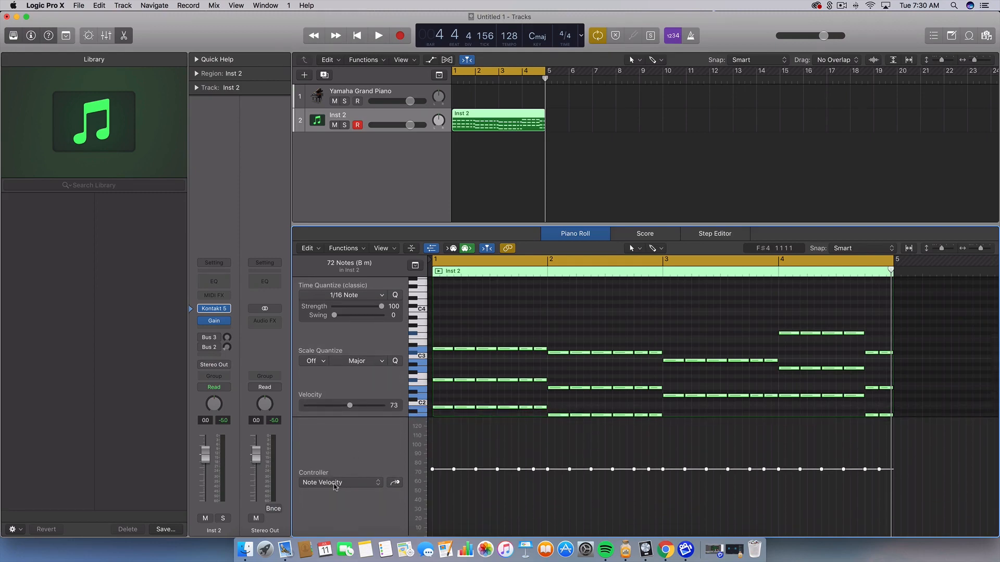
pyautogui.click(431, 248)
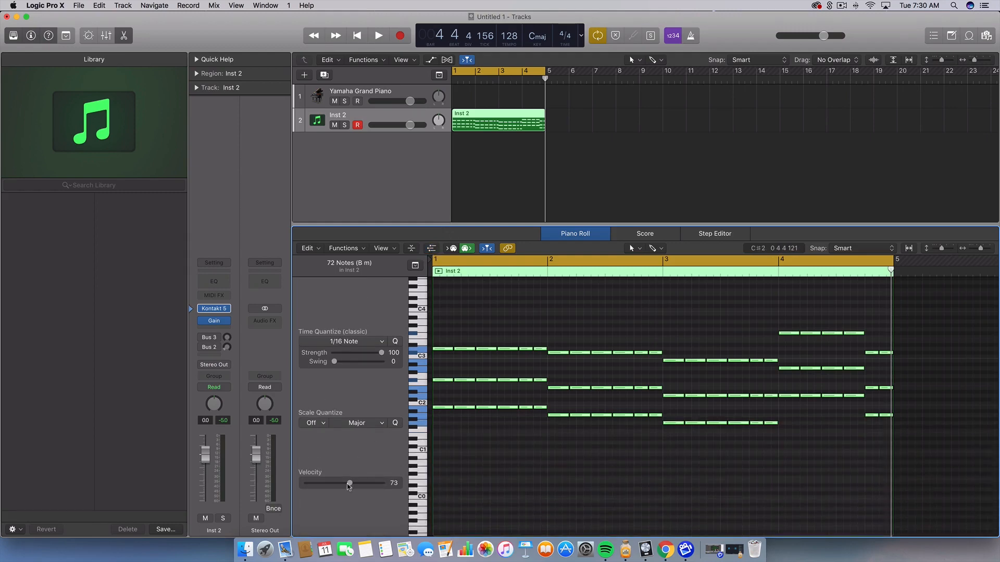
# - Set the velocity of all selected notes to 127, deselect them and play the region back
pyautogui.moveTo(349, 485); pyautogui.dragTo(385, 487)
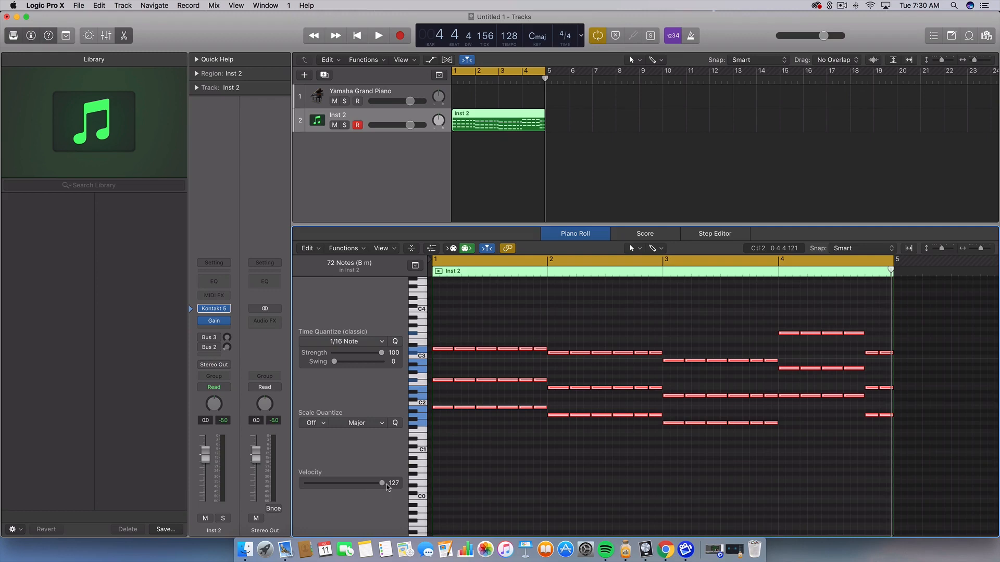
pyautogui.click(825, 480)
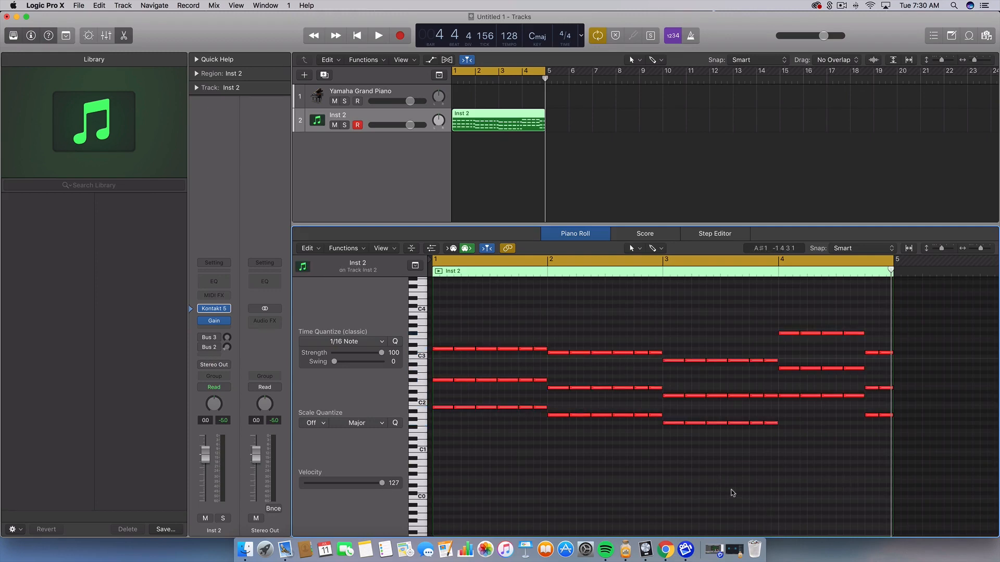
pyautogui.press('space')
pyautogui.press('space')
# - Lower the Inst 2 channel volume well below unity and audition the chords at the reduced level
pyautogui.moveTo(205, 455); pyautogui.dragTo(206, 484)
pyautogui.press('space')
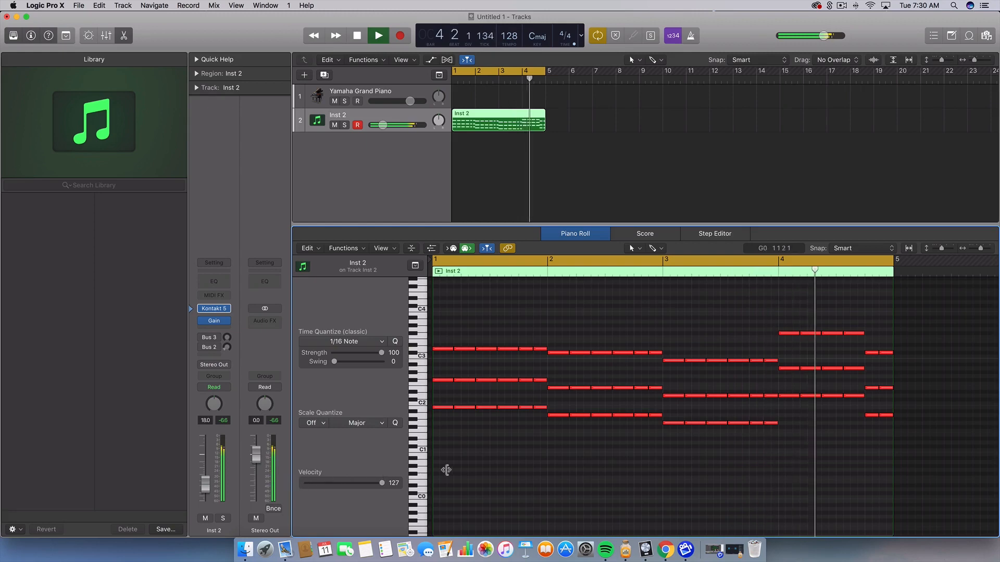
pyautogui.press('space')
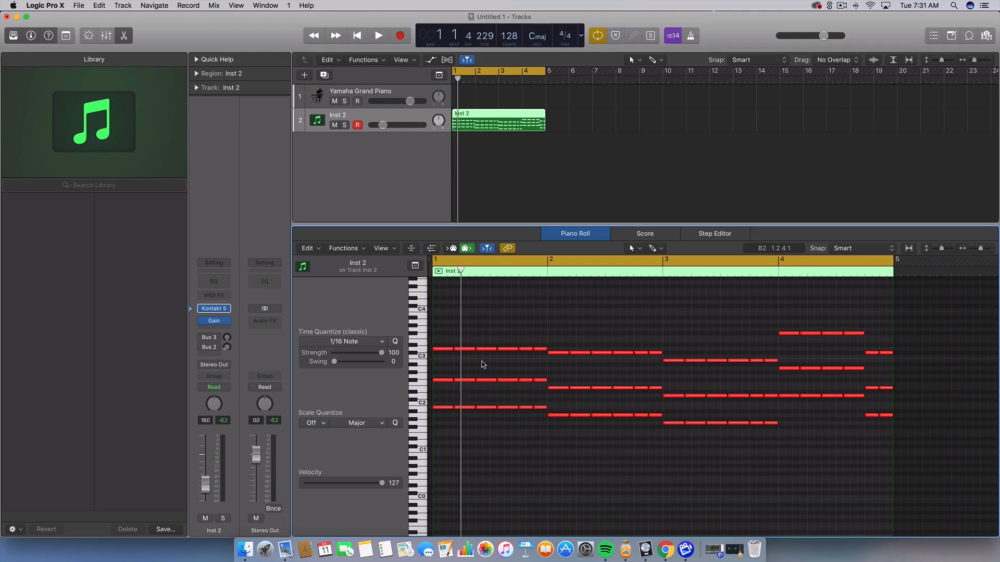
# - Enable the XXL tone option in The Giant during playback of the chords, and close the Kontakt window
pyautogui.click(213, 308)
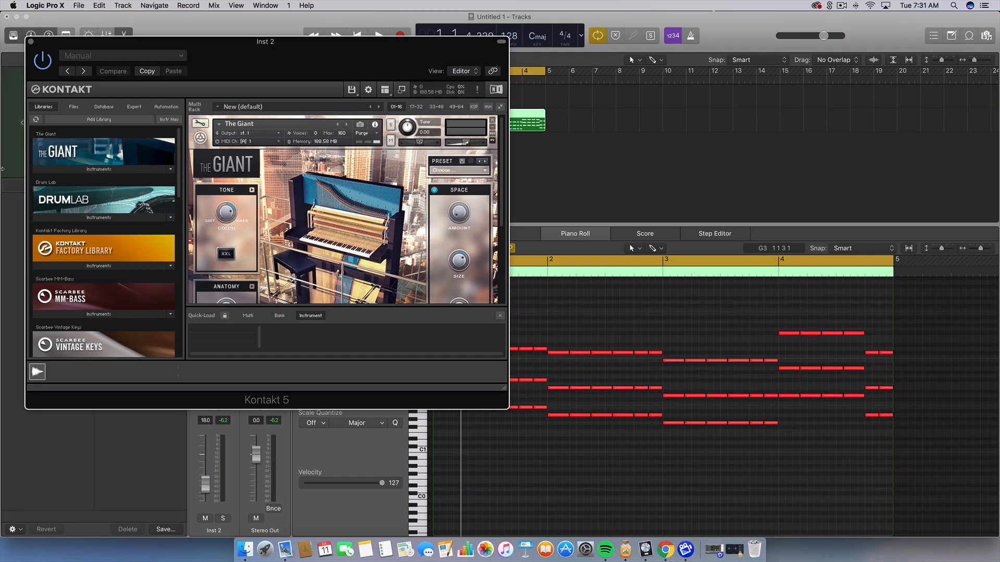
pyautogui.scroll(-2, 275, 229)
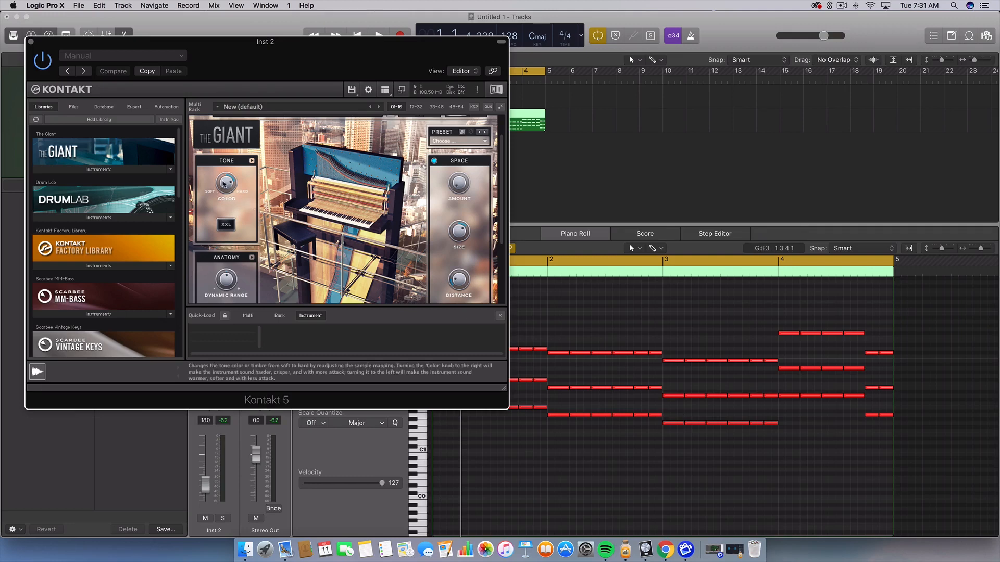
pyautogui.press('space')
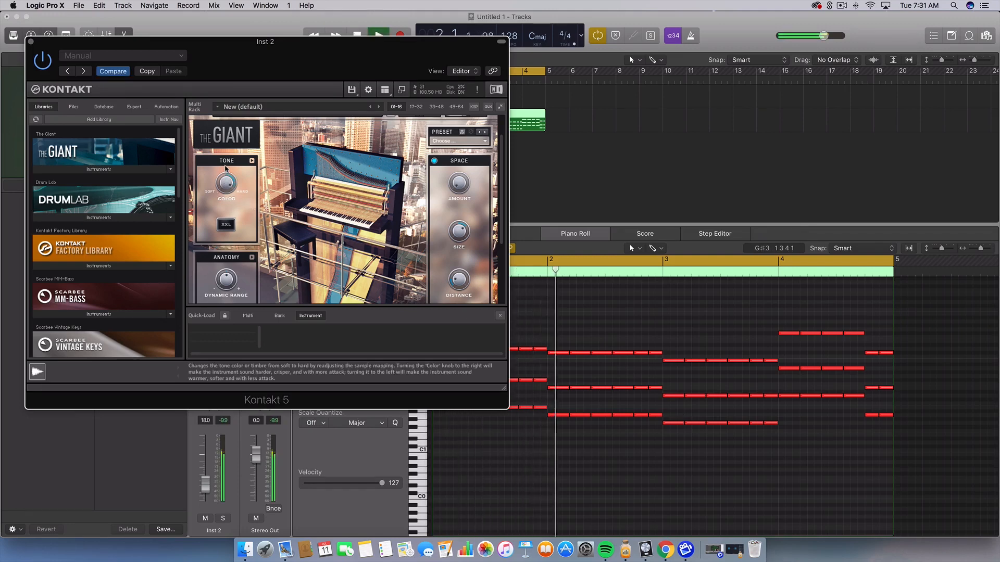
pyautogui.click(228, 225)
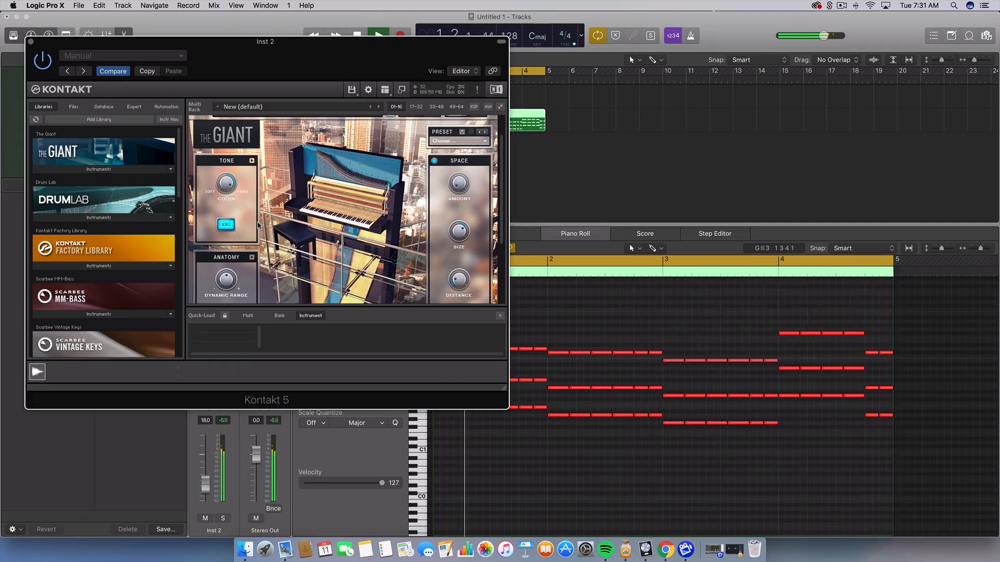
pyautogui.press('space')
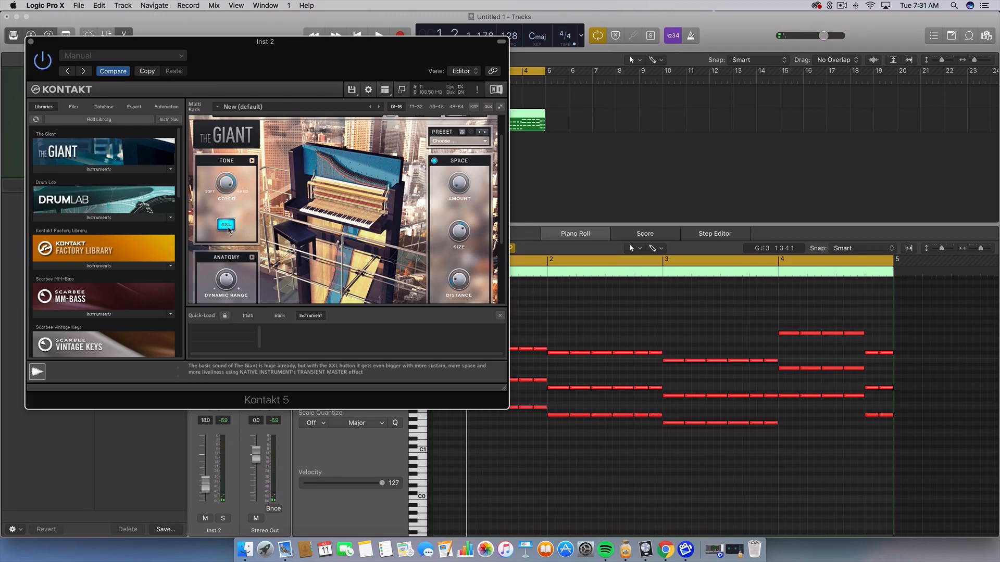
pyautogui.click(31, 42)
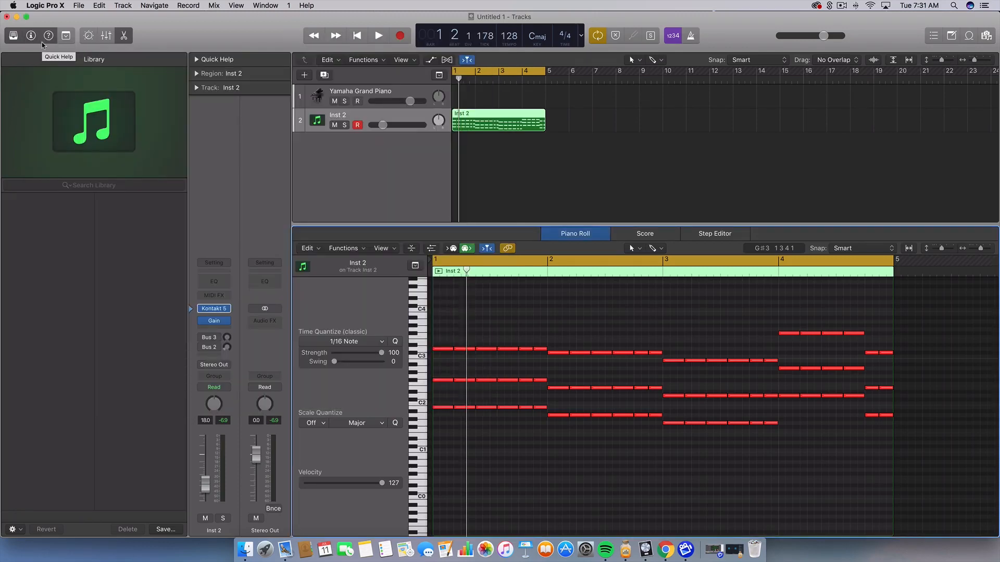
# - Copy the Inst 2 region onto the Yamaha Grand Piano track at bar 1 and play it back with Inst 2 muted
pyautogui.press('super+r')
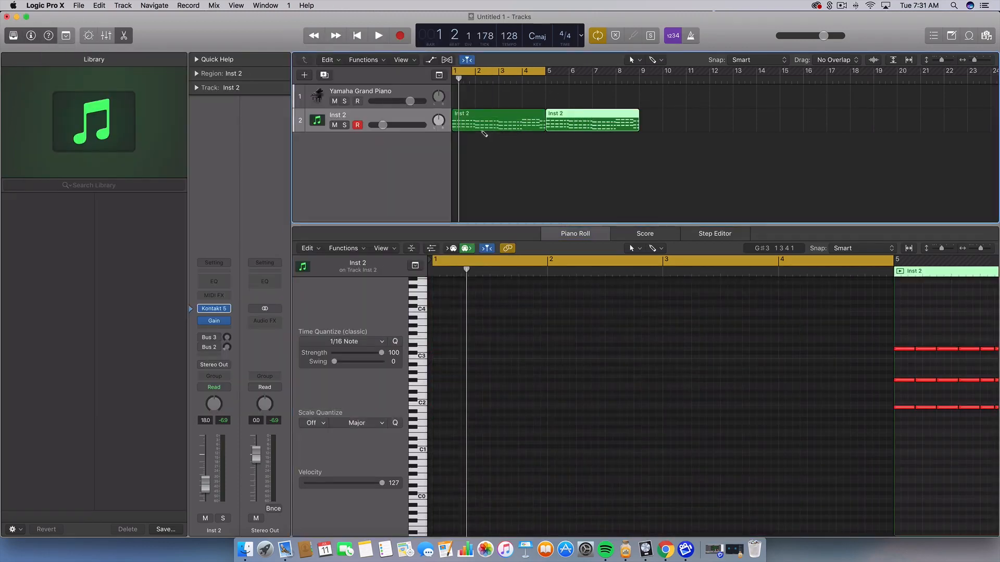
pyautogui.moveTo(577, 113); pyautogui.dragTo(483, 89)
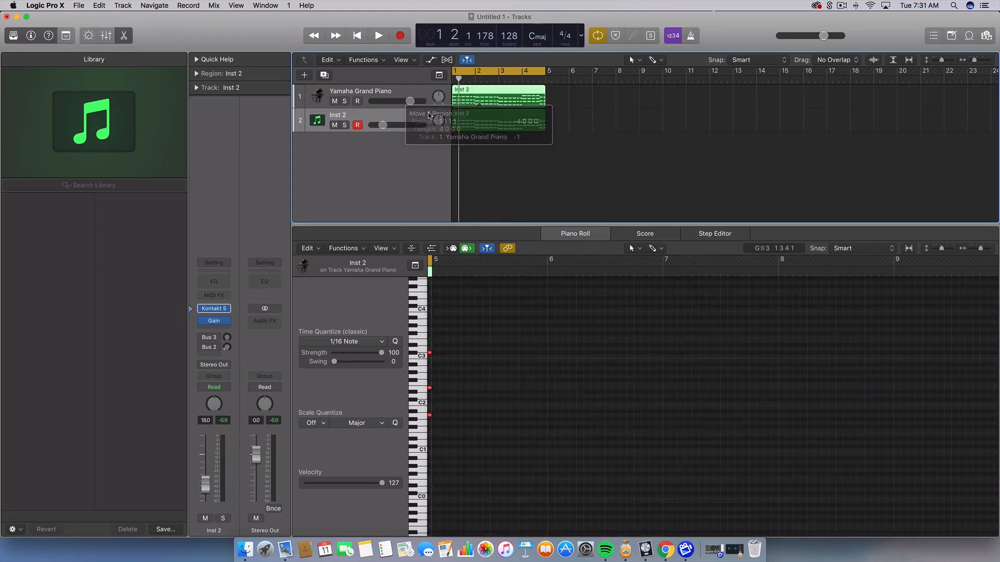
pyautogui.click(335, 125)
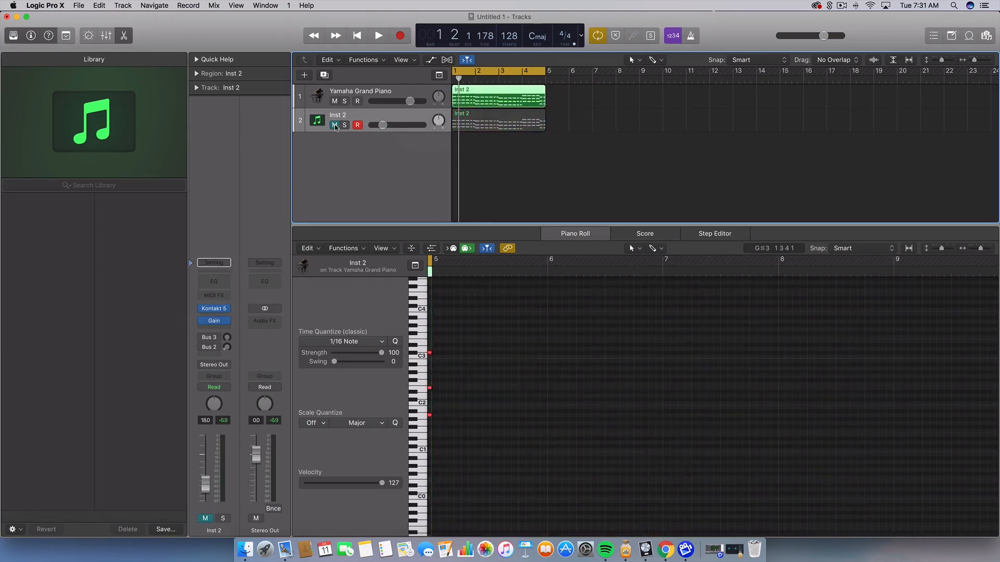
pyautogui.click(368, 92)
pyautogui.press('space')
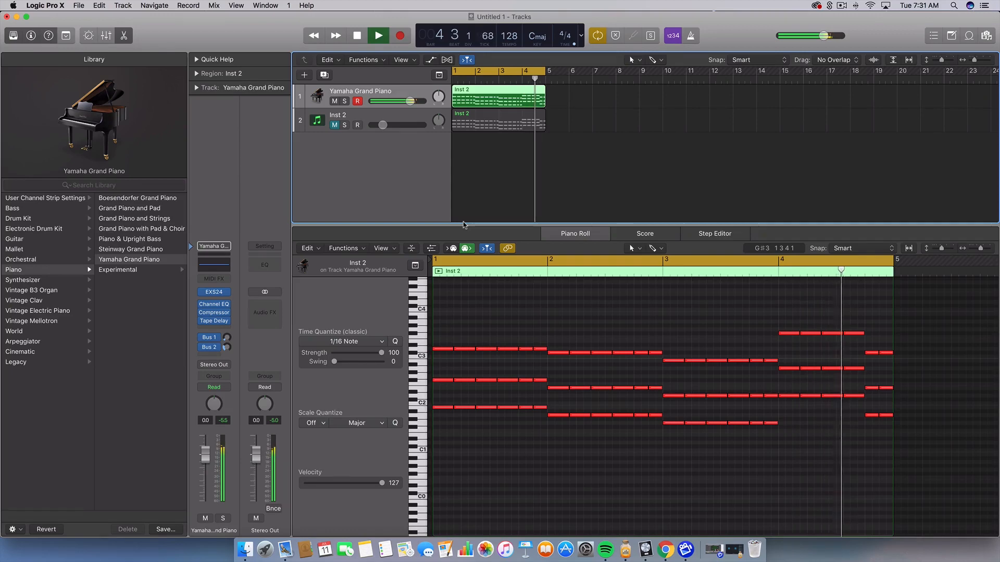
pyautogui.press('space')
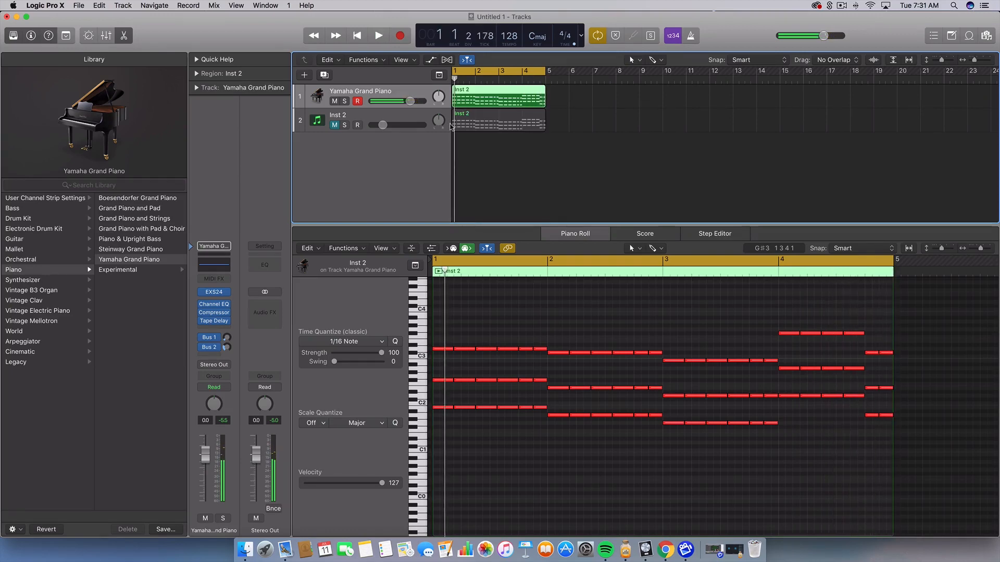
# - Unmute Inst 2, solo and record-enable it, and listen to its chords alone for comparison
pyautogui.click(334, 126)
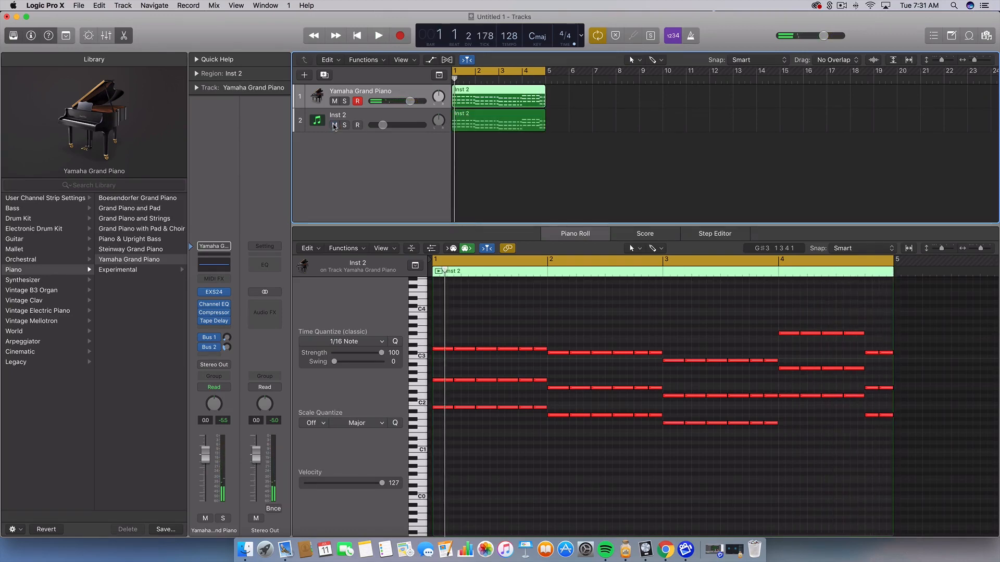
pyautogui.click(344, 125)
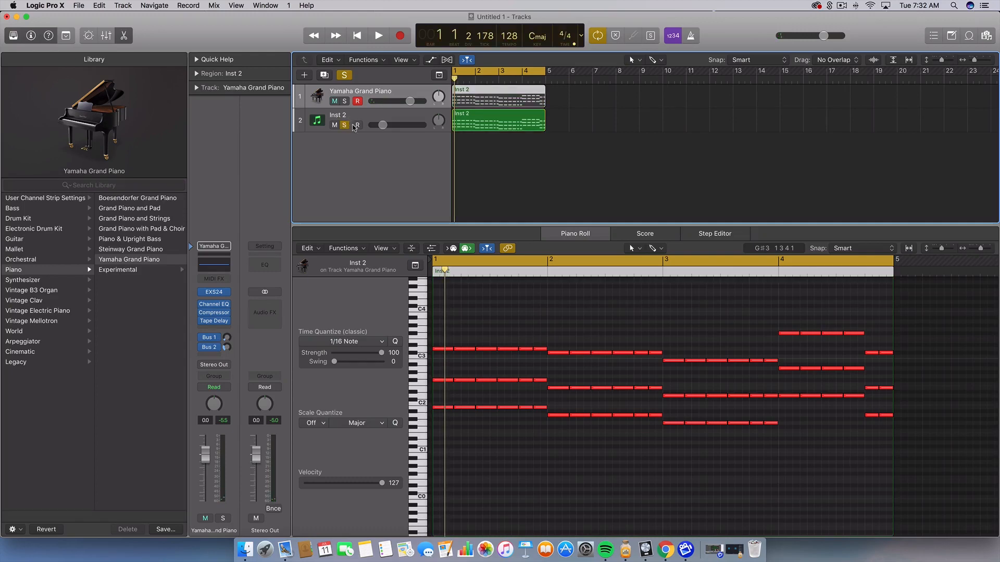
pyautogui.click(356, 125)
pyautogui.press('space')
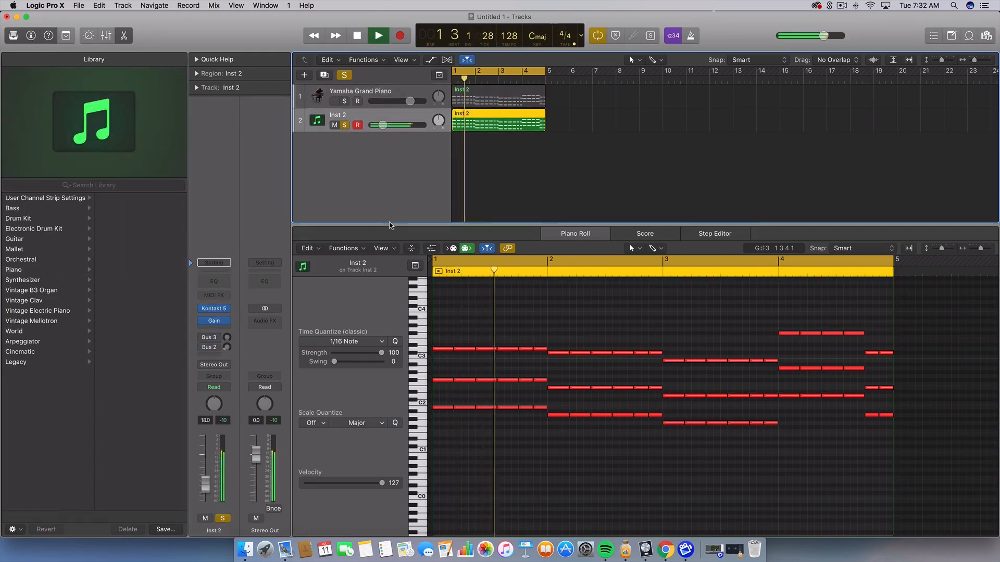
pyautogui.press('space')
# - Switch the solo from Inst 2 to Yamaha Grand Piano and listen to the copied chords
pyautogui.click(344, 124)
pyautogui.click(344, 101)
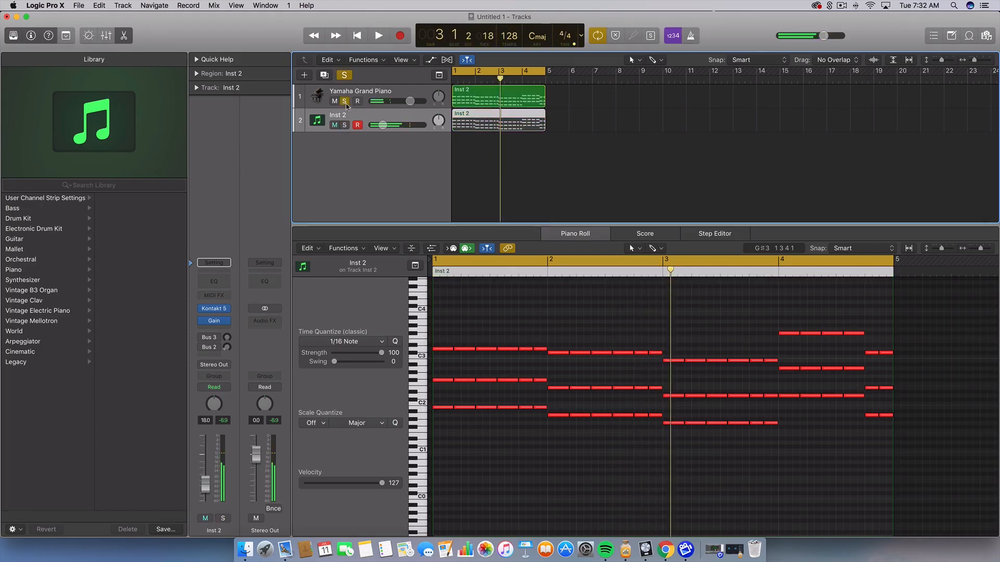
pyautogui.press('space')
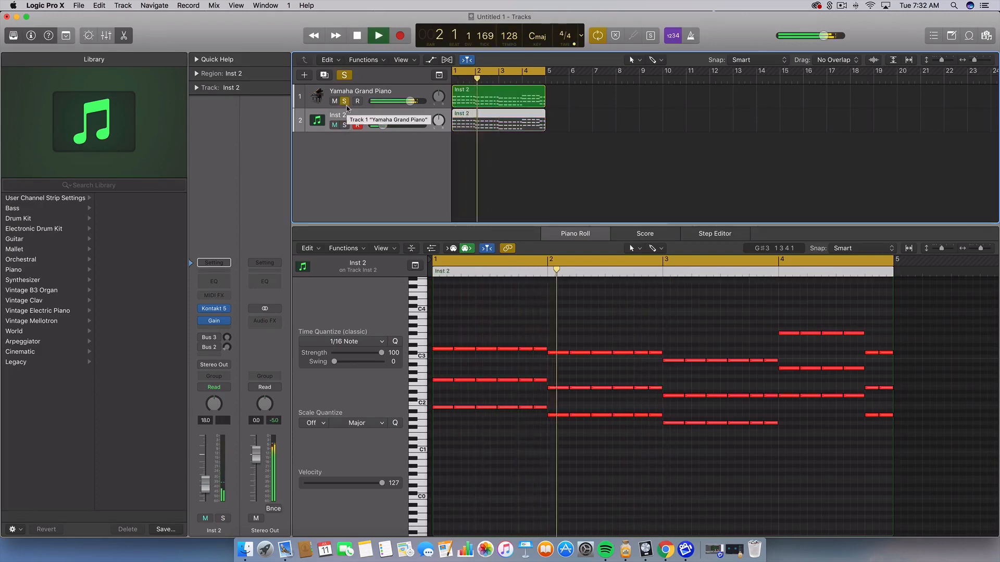
pyautogui.press('space')
# - Solo Inst 2 instead of Yamaha Grand Piano and raise its volume to -15.4 dB during playback
pyautogui.click(344, 125)
pyautogui.click(345, 101)
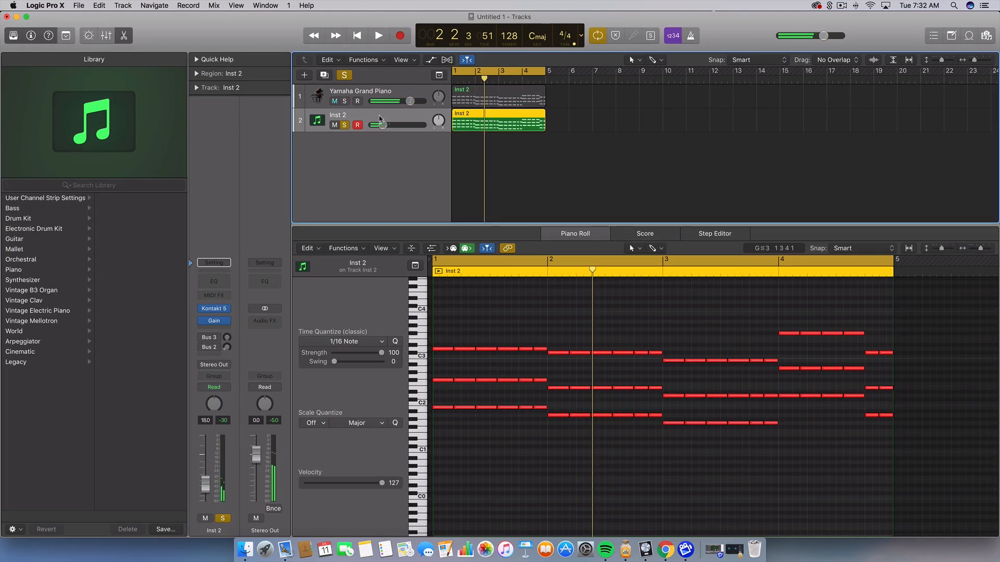
pyautogui.press('space')
pyautogui.moveTo(382, 125); pyautogui.dragTo(385, 125)
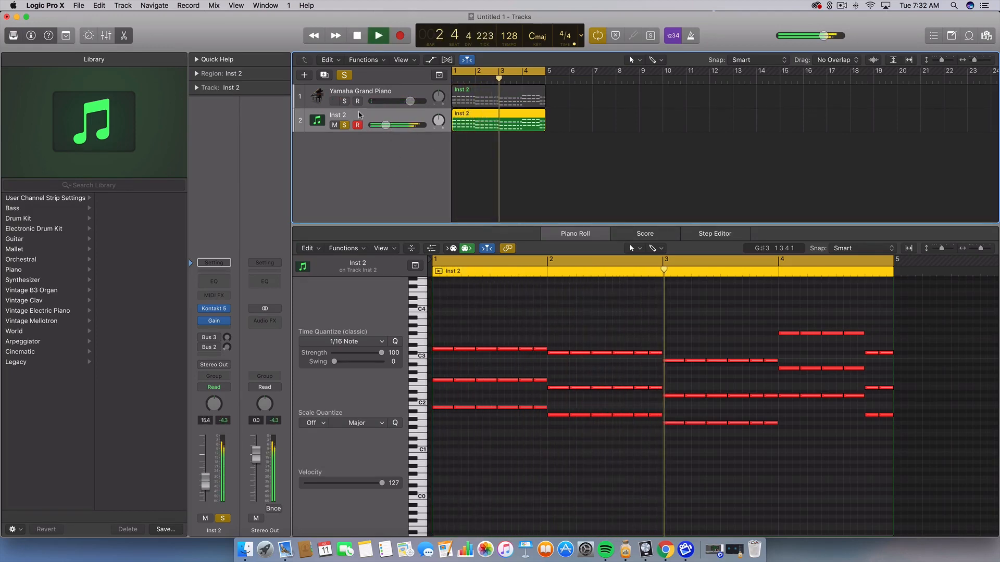
pyautogui.press('space')
# - Unsolo Inst 2, audition the Yamaha Grand Piano track soloed, and turn its solo off again
pyautogui.click(345, 125)
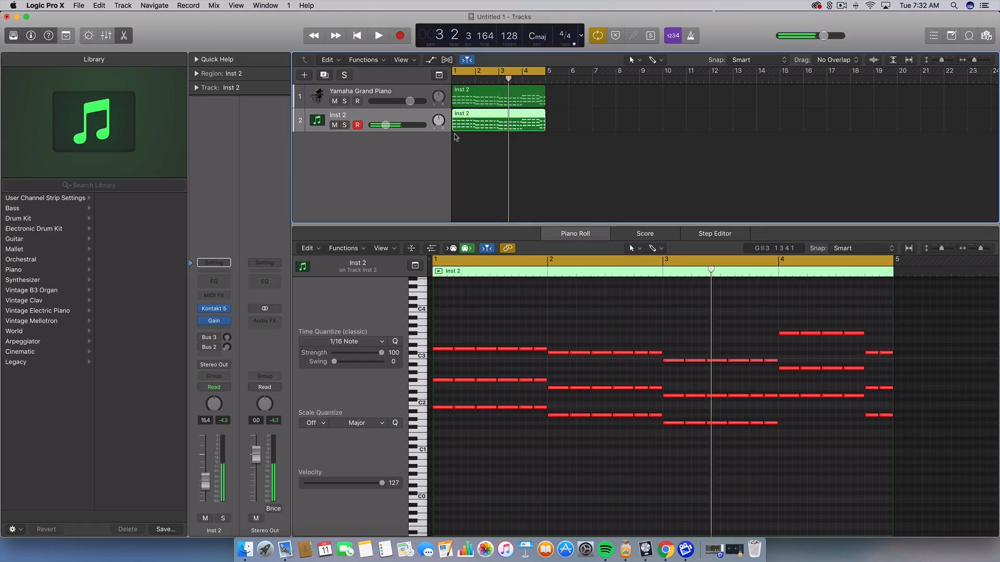
pyautogui.click(363, 93)
pyautogui.click(345, 101)
pyautogui.press('space')
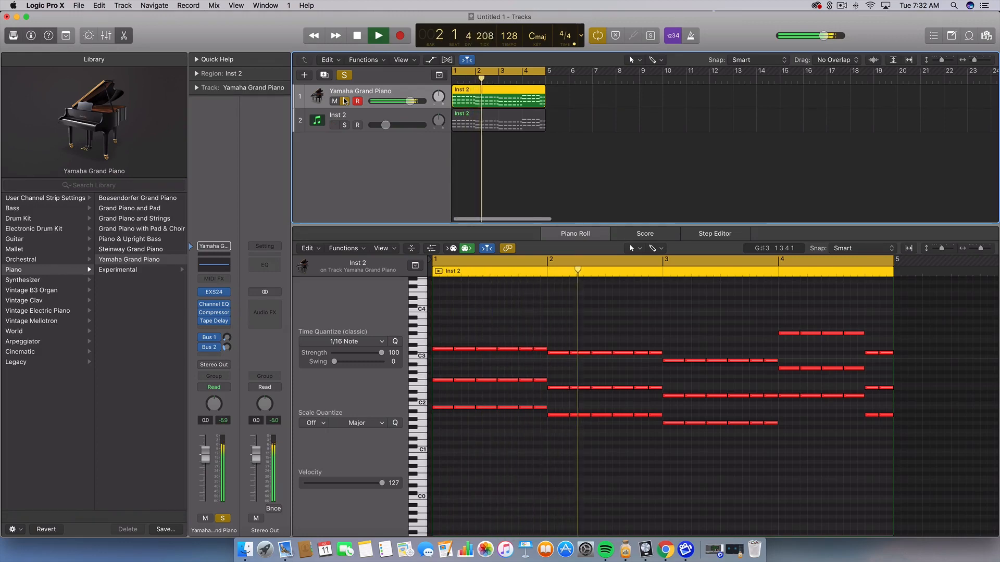
pyautogui.press('space')
pyautogui.click(344, 101)
# - Select the Inst 2 track with solo off and insert the Space Designer reverb below Gain on its channel
pyautogui.click(354, 111)
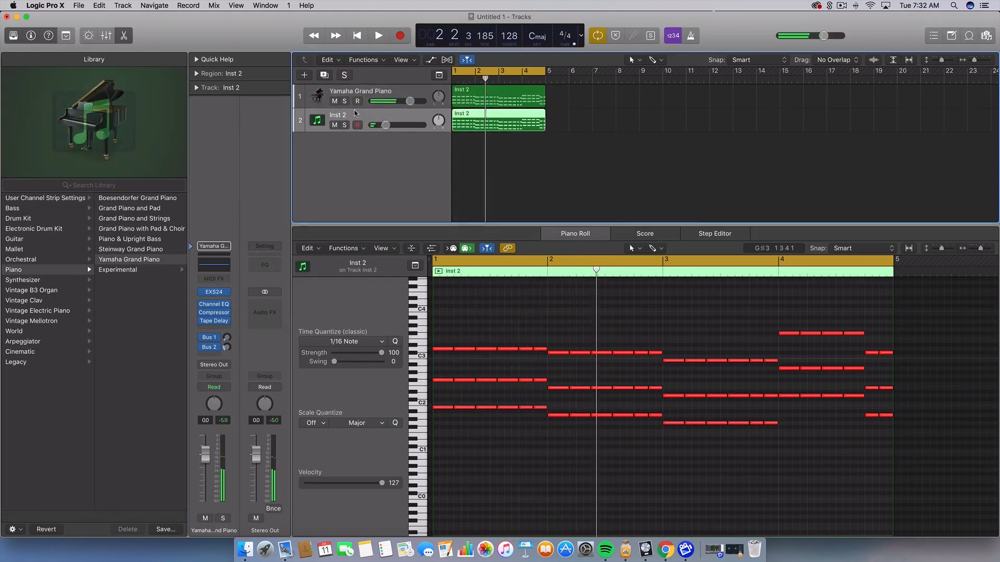
pyautogui.click(344, 125)
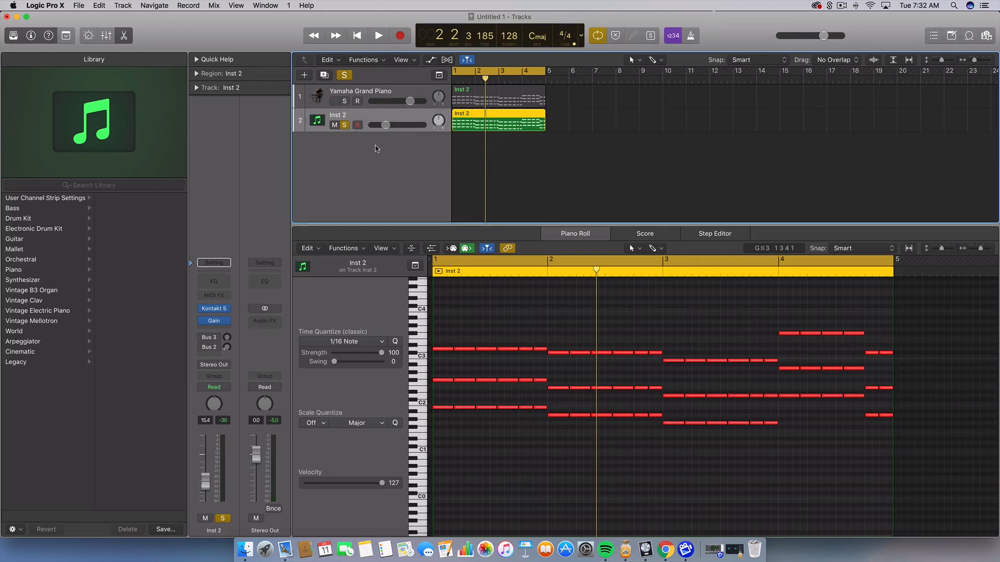
pyautogui.click(344, 125)
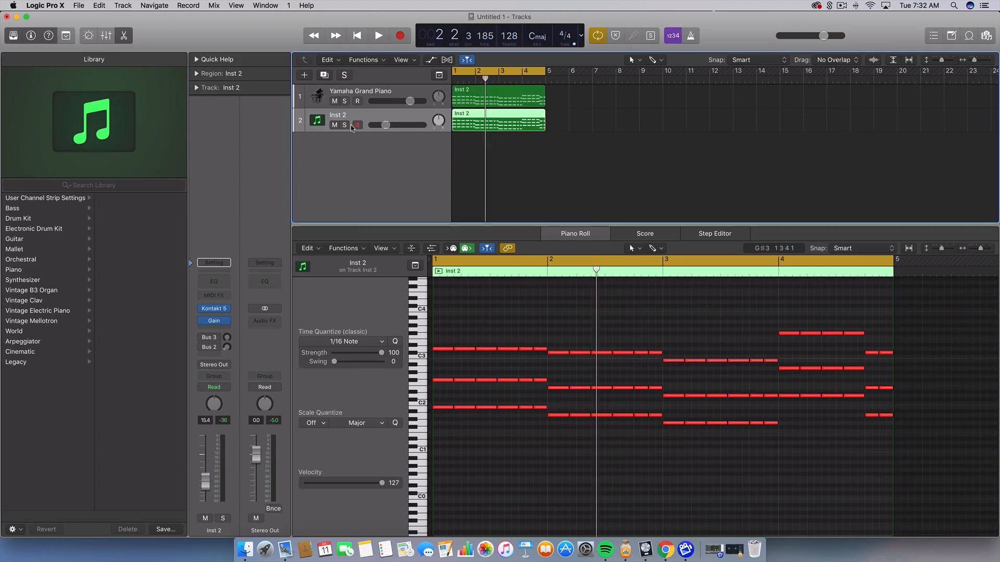
pyautogui.click(213, 328)
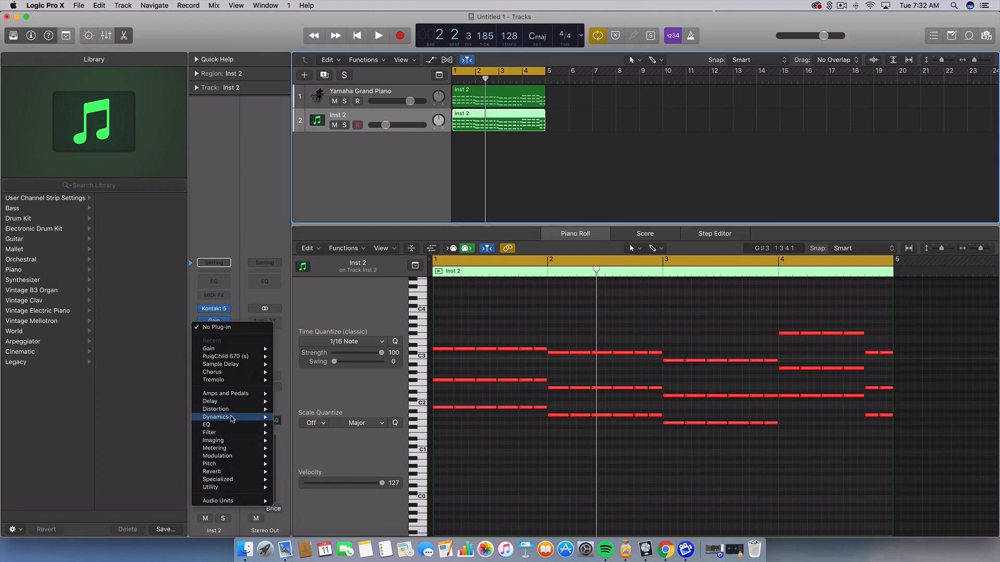
pyautogui.moveTo(263, 472)
pyautogui.moveTo(333, 495)
pyautogui.click(385, 496)
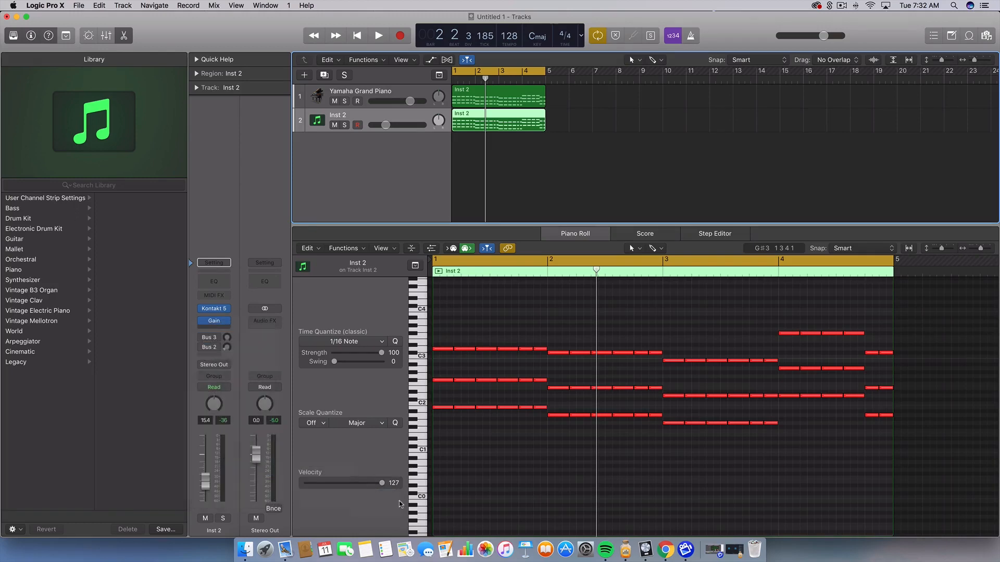
# - Load Space Designer's 02.7s Big Chamber preset from the large room spaces and close the plug-in window
pyautogui.click(122, 55)
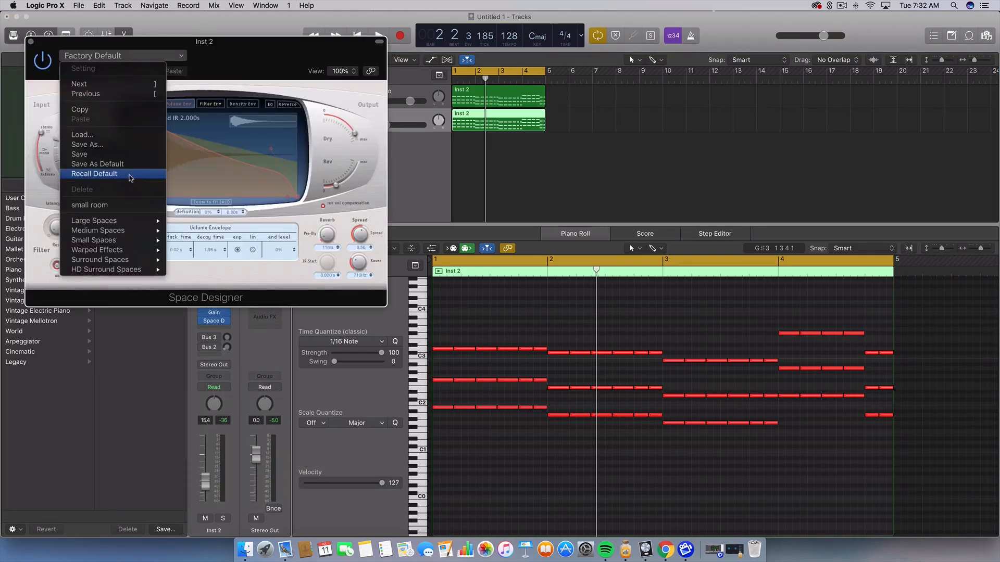
pyautogui.moveTo(127, 221)
pyautogui.moveTo(218, 250)
pyautogui.moveTo(220, 225)
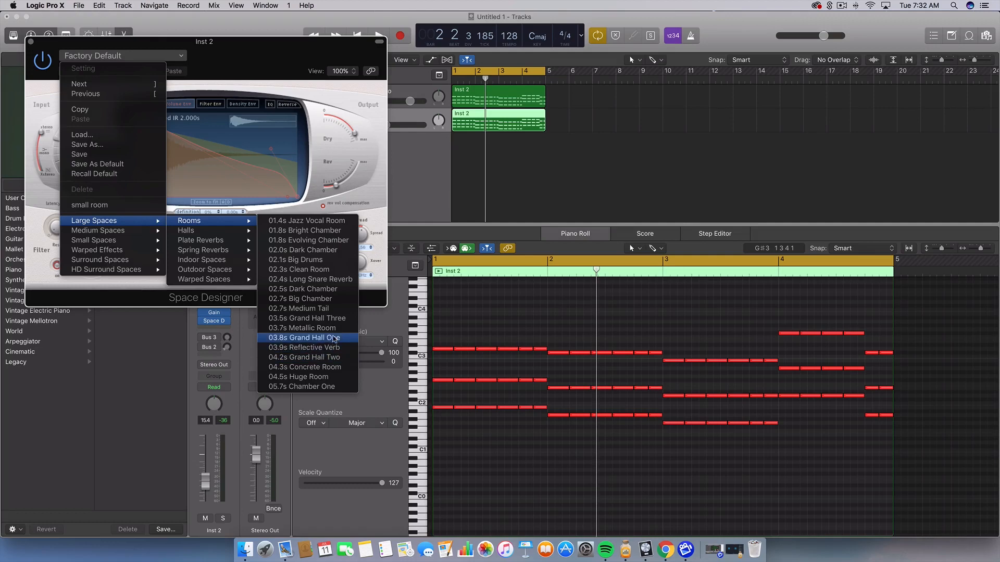
pyautogui.click(333, 300)
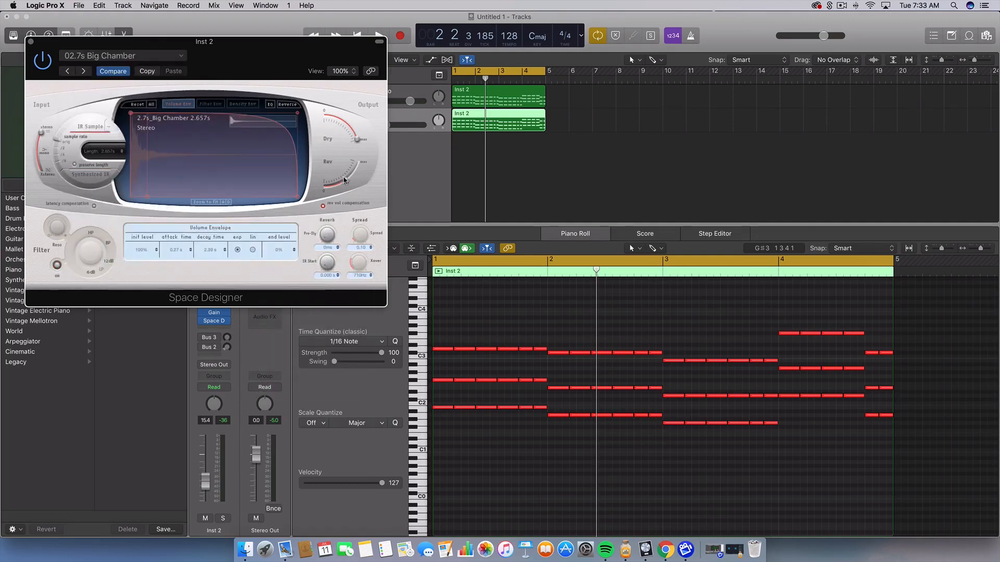
pyautogui.click(31, 41)
# - Solo Inst 2, audition the chords with the reverb, and set the channel volume to -15.8 dB
pyautogui.click(344, 125)
pyautogui.press('space')
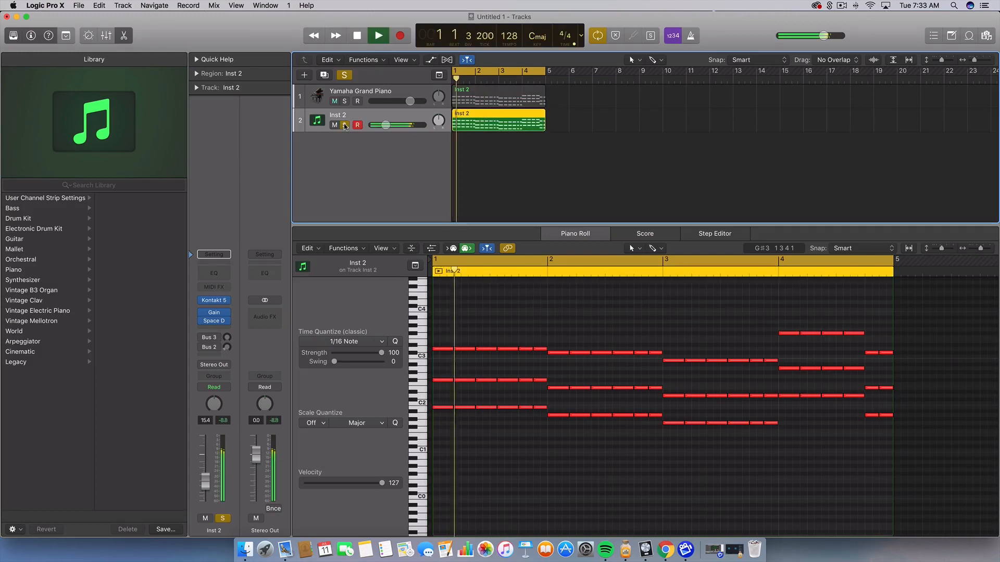
pyautogui.press('space')
pyautogui.moveTo(383, 126); pyautogui.dragTo(382, 126)
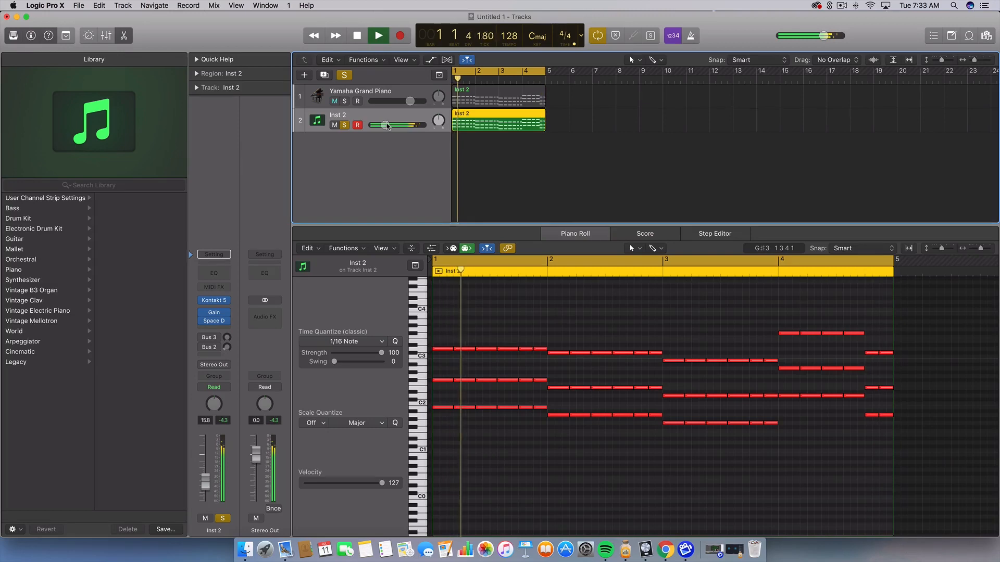
pyautogui.press('space')
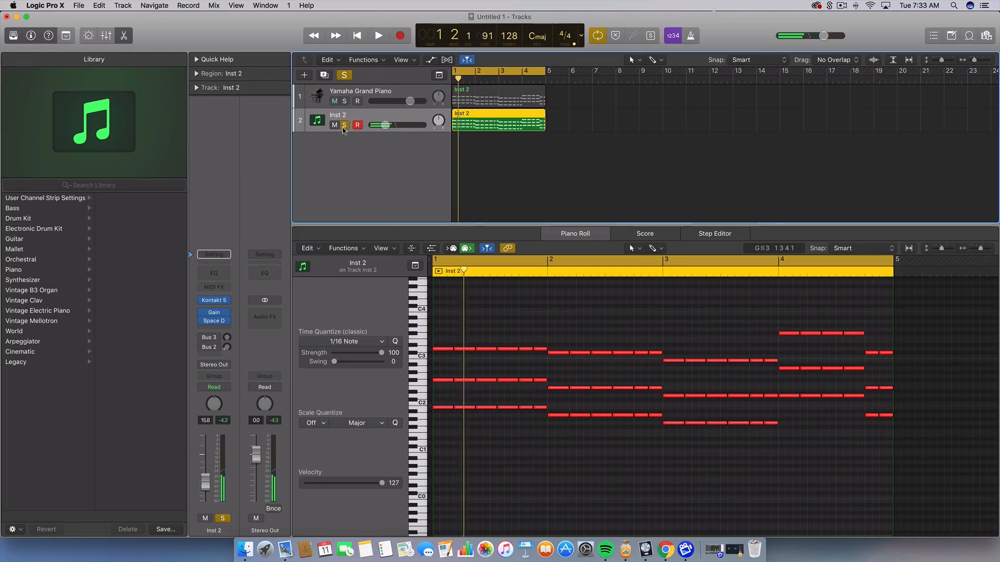
# - Replace the Gain plug-in on the Inst 2 channel with the stereo version of FabFilter's FF Pro-C 2 compressor
pyautogui.click(227, 313)
pyautogui.click(227, 315)
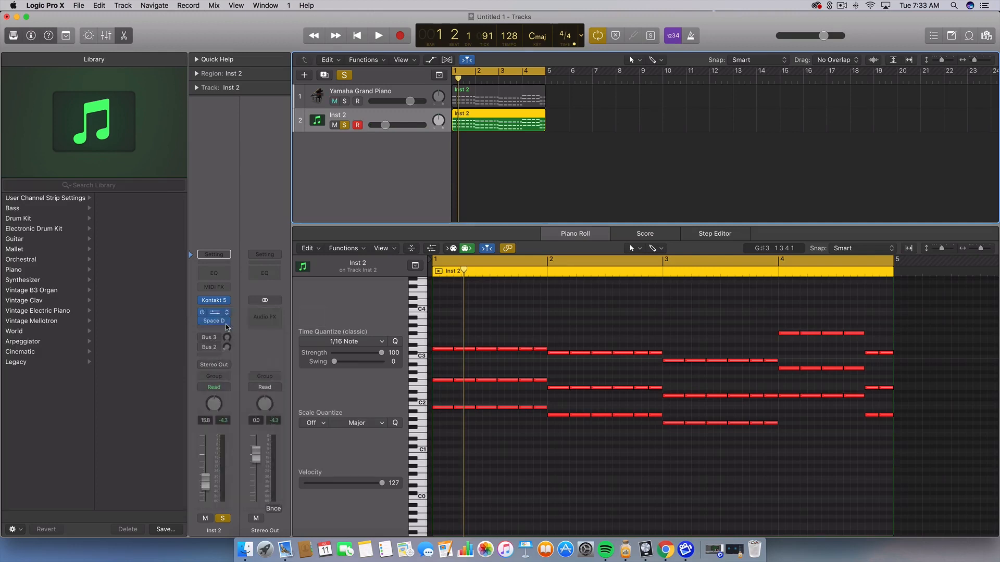
pyautogui.click(227, 312)
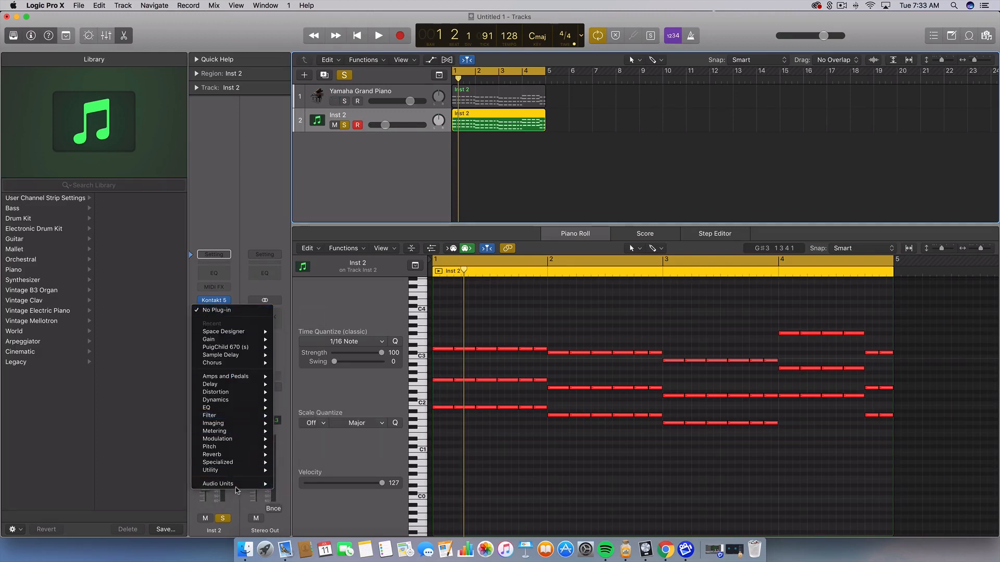
pyautogui.moveTo(235, 484)
pyautogui.moveTo(368, 466)
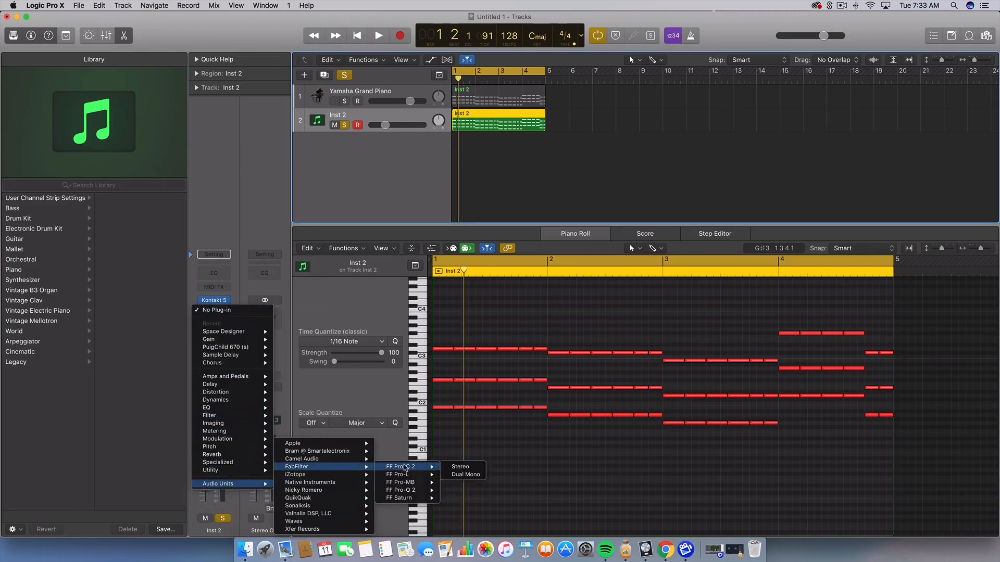
pyautogui.click(457, 467)
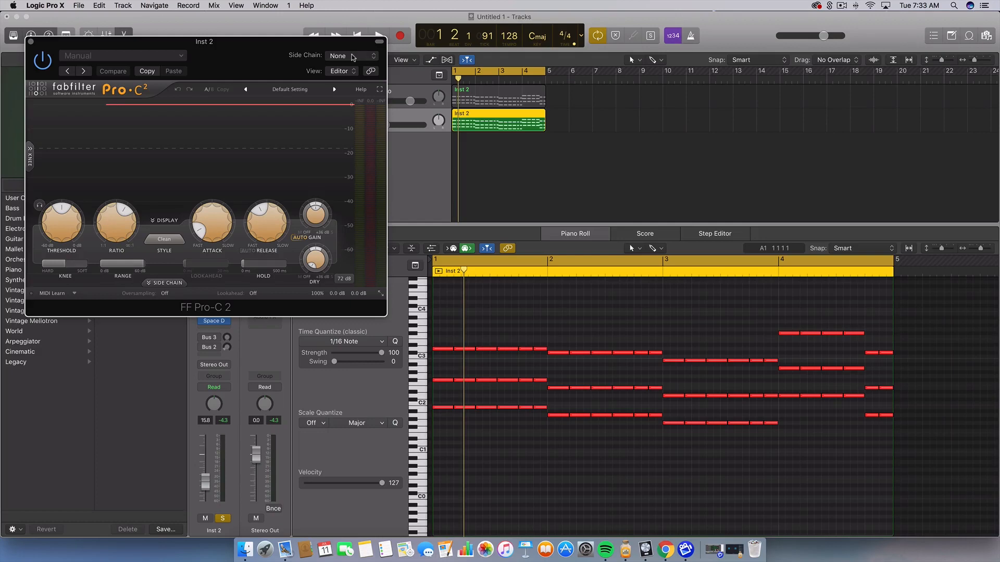
# - Set Pro-C 2's threshold to about -10.78 dB and its ratio to about 10.03:1 while auditioning the chords
pyautogui.press('space')
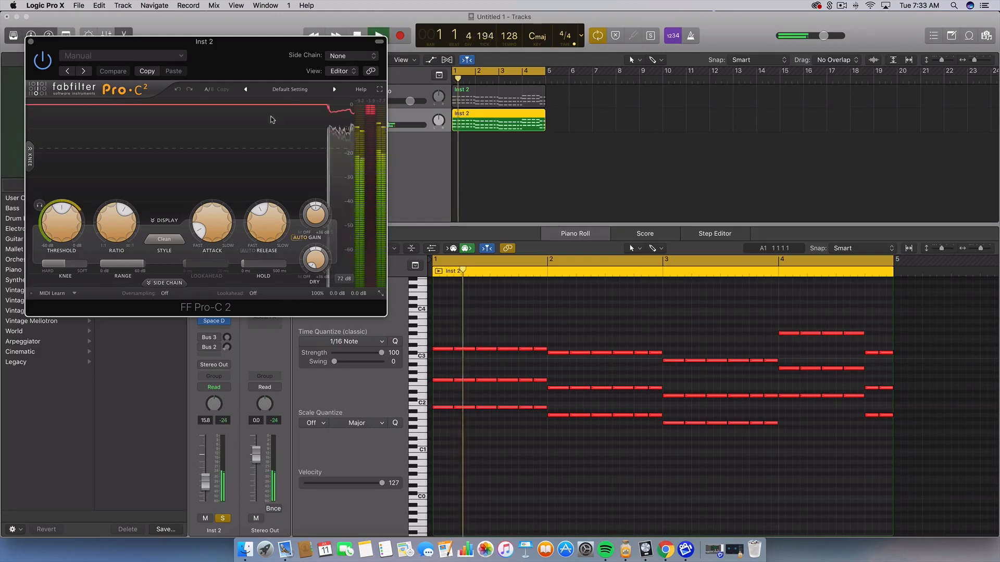
pyautogui.press('space')
pyautogui.moveTo(62, 207); pyautogui.dragTo(83, 207)
pyautogui.press('space')
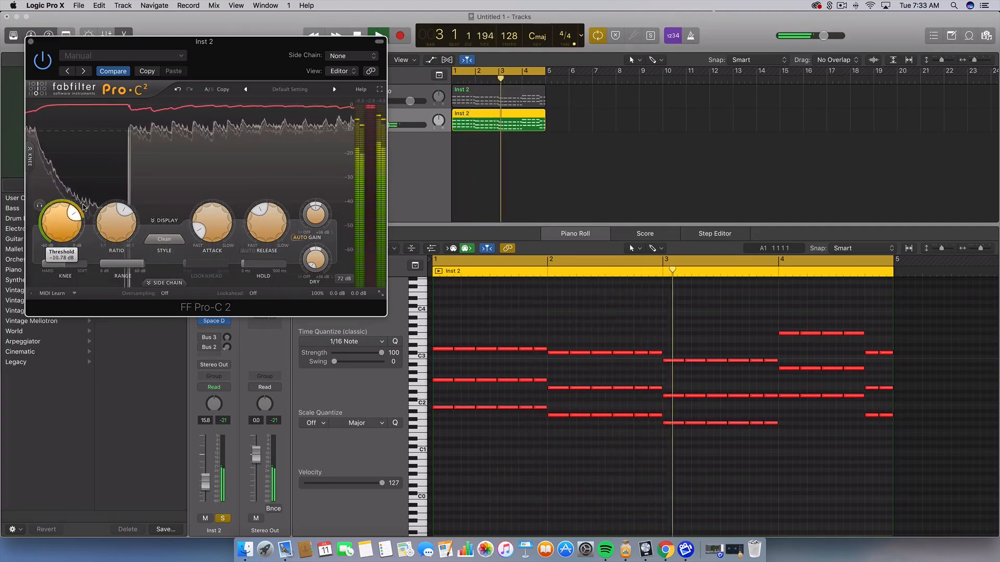
pyautogui.moveTo(126, 212); pyautogui.dragTo(131, 235)
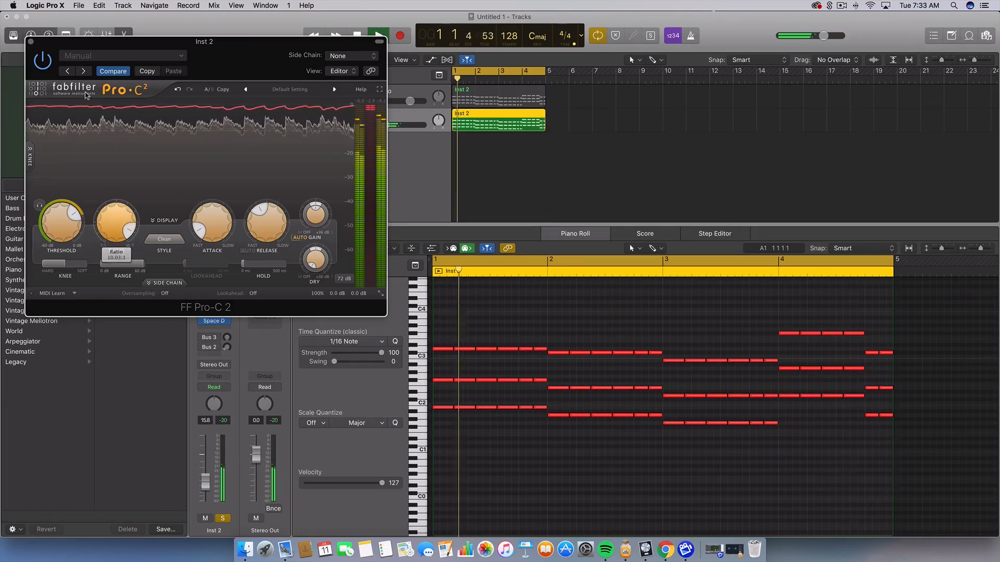
# - Close the compressor window, raise the Inst 2 channel volume to -4.6 dB, and stop playback
pyautogui.click(30, 42)
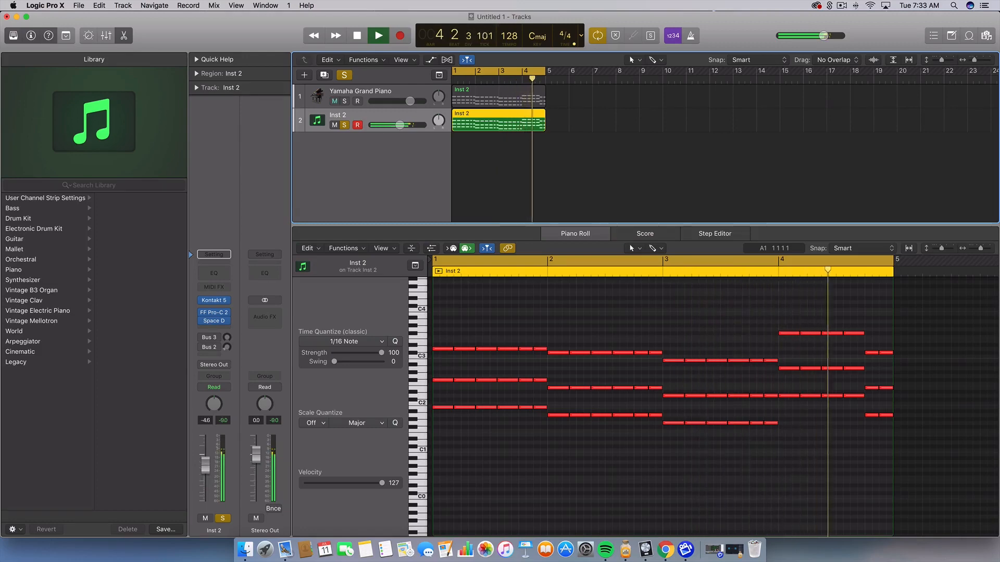
pyautogui.press('space')
# - Insert the stereo version of Nicky Romero's Kickstart after Space Designer on the Inst 2 channel
pyautogui.click(217, 329)
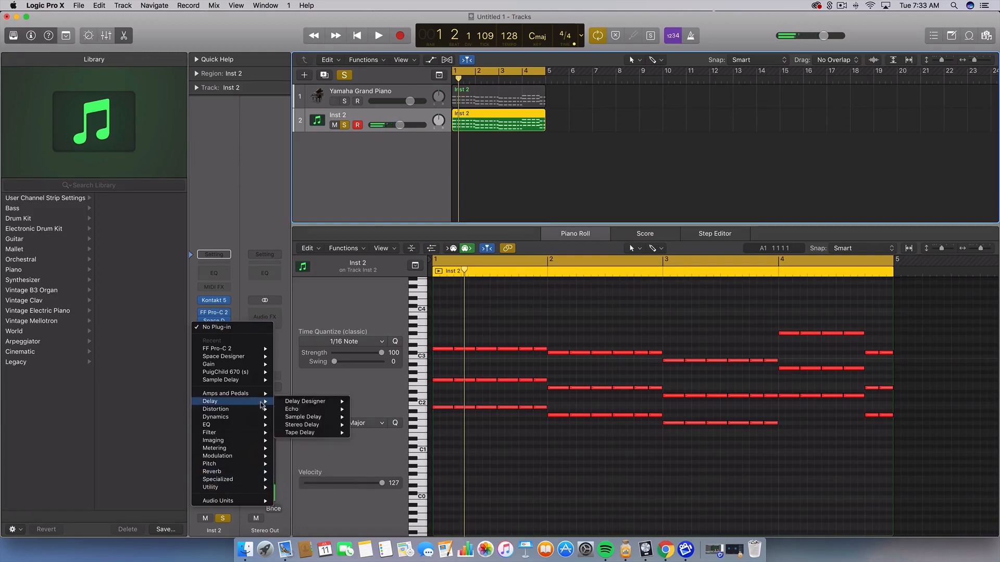
pyautogui.click(233, 325)
pyautogui.click(224, 329)
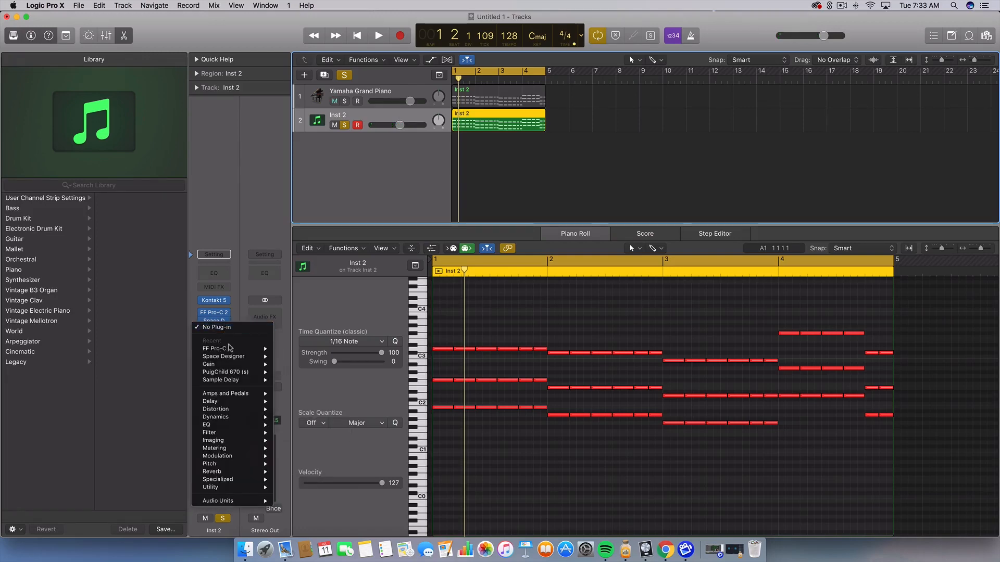
pyautogui.moveTo(233, 501)
pyautogui.moveTo(339, 504)
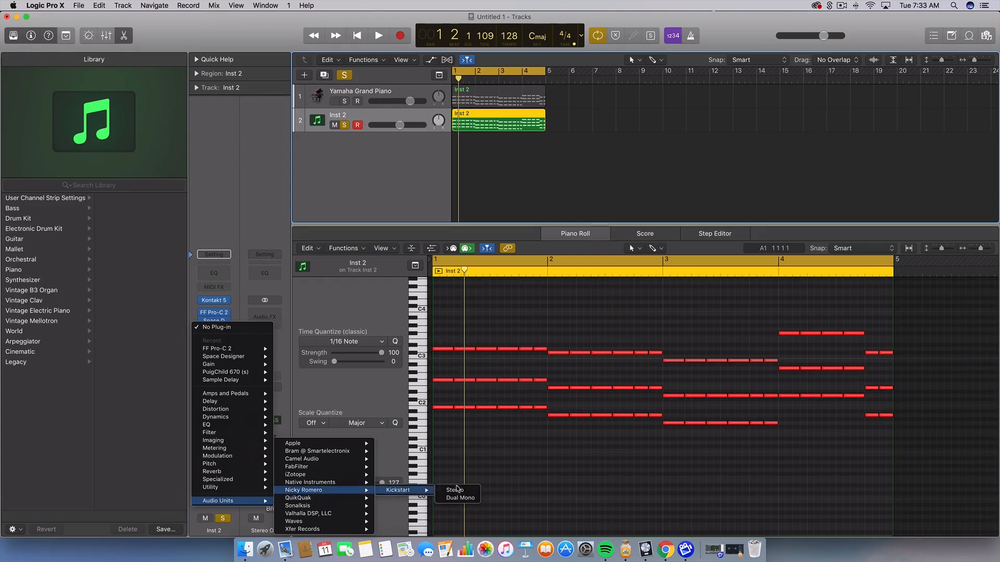
pyautogui.click(464, 490)
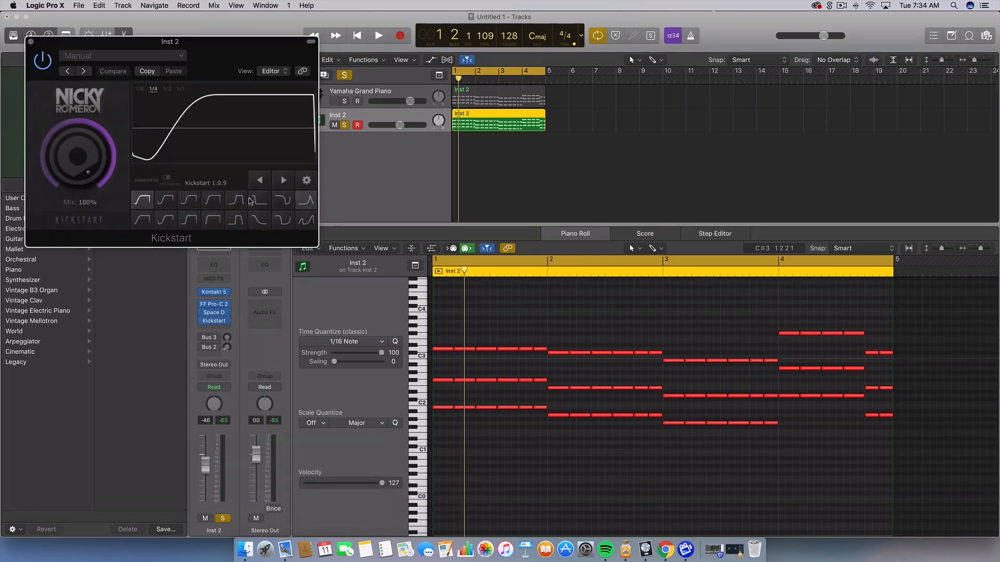
# - Reduce Kickstart's mix to about 74% while auditioning the chords, close its window, and stop playback
pyautogui.press('space')
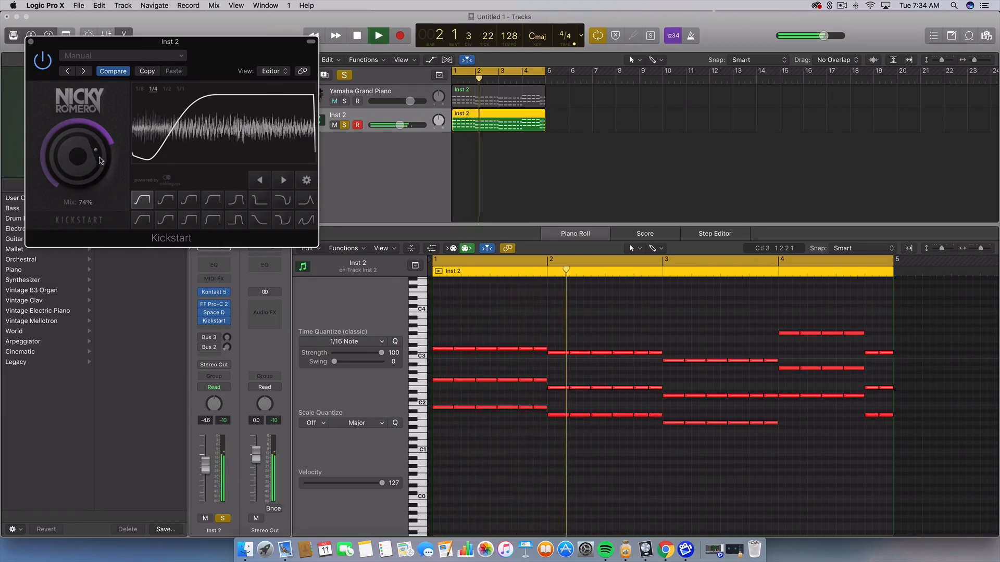
pyautogui.click(31, 41)
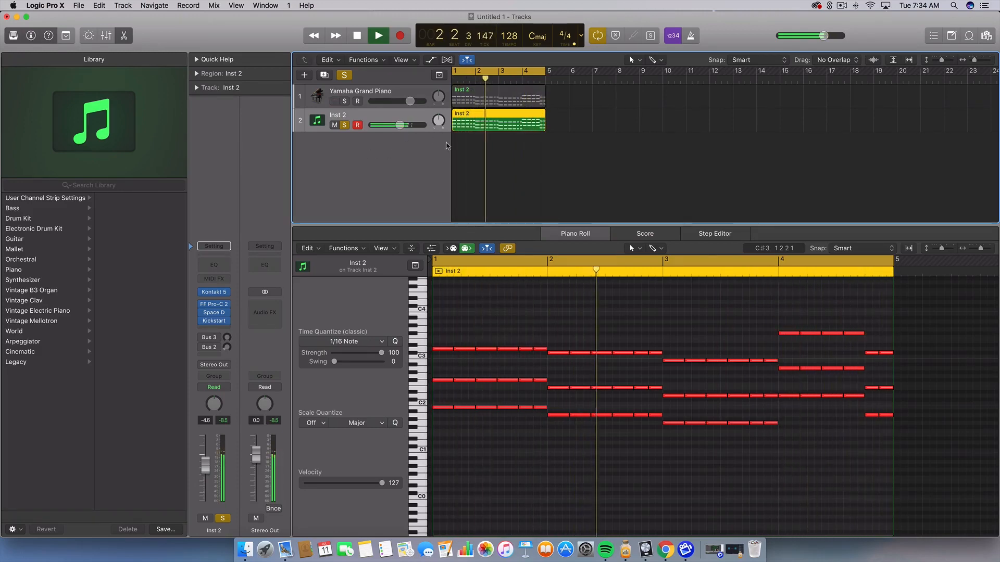
pyautogui.scroll(1, 534, 336)
pyautogui.scroll(3, 532, 334)
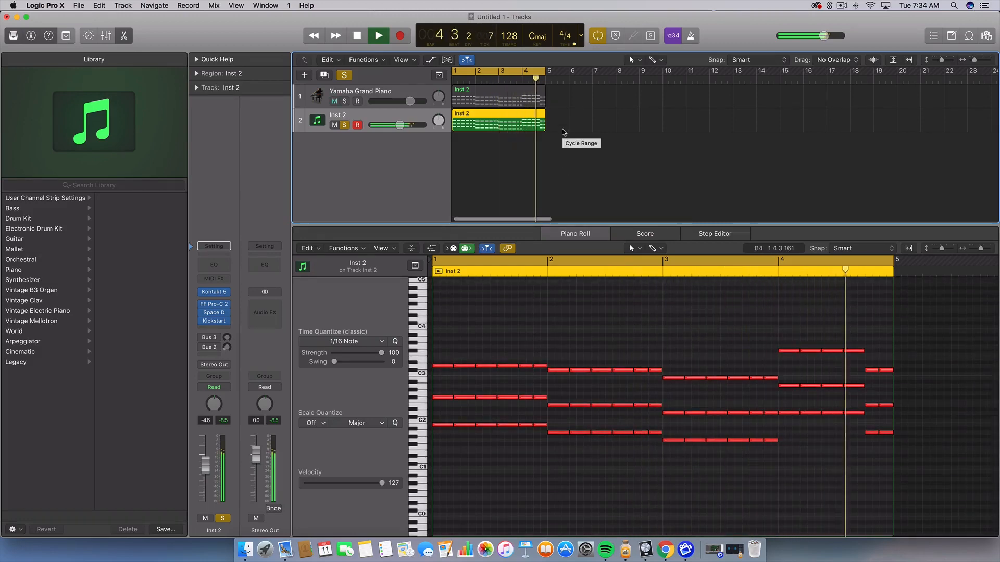
pyautogui.press('space')
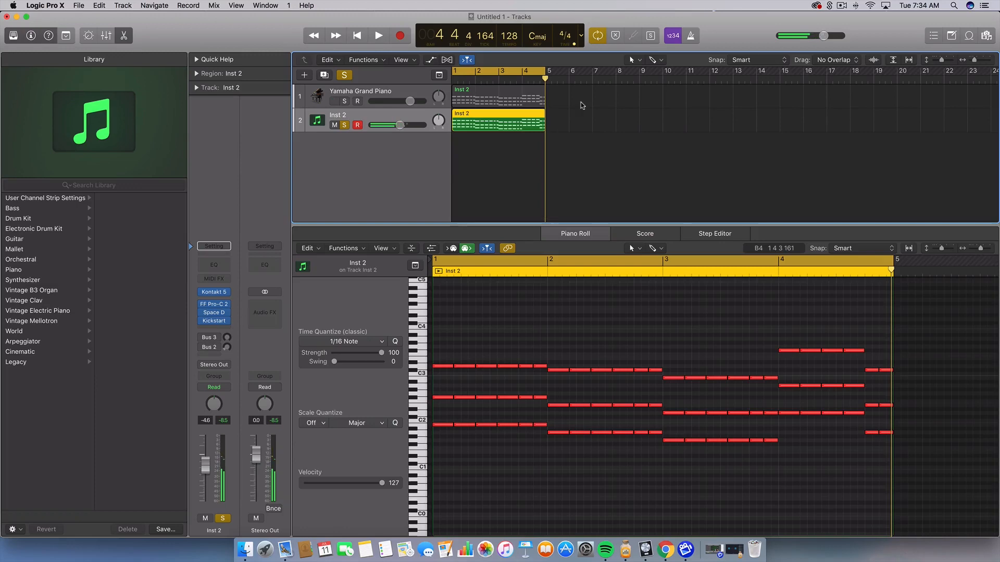
# - Delete the duplicate chord region from the Yamaha Grand Piano track
pyautogui.click(503, 101)
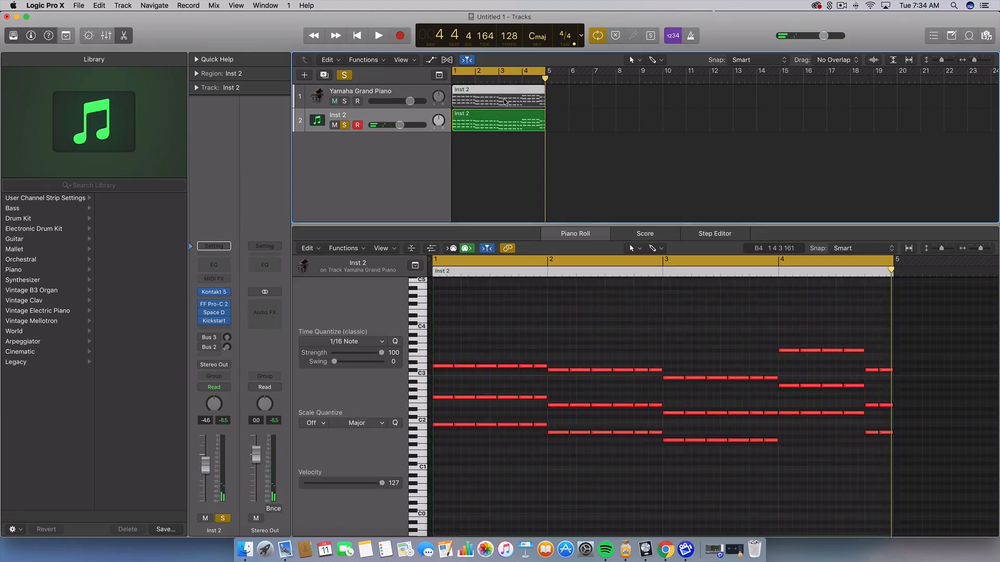
pyautogui.press('Delete')
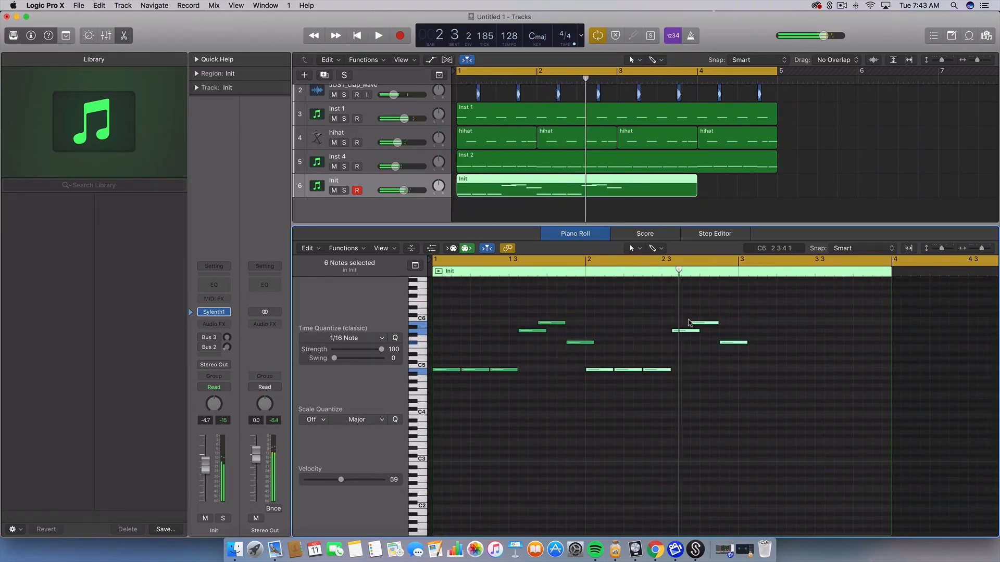
# - Repitch the last three notes of the second bar's phrase in the Init region to vary its ending, and audition the melody
pyautogui.click(706, 324)
pyautogui.moveTo(705, 326); pyautogui.dragTo(705, 345)
pyautogui.moveTo(696, 343); pyautogui.dragTo(725, 355)
pyautogui.press('space')
pyautogui.press('space')
# - Copy all twelve notes of the two-bar Init melody so the copy begins at bar 3, and start playback
pyautogui.moveTo(793, 403); pyautogui.dragTo(437, 310)
pyautogui.moveTo(439, 371); pyautogui.dragTo(747, 374)
pyautogui.press('space')
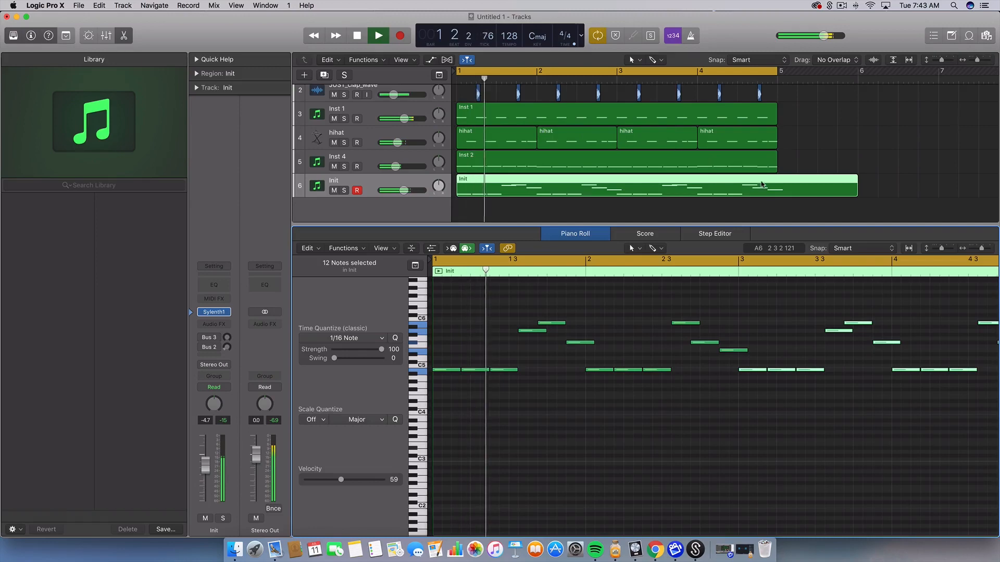
# - Shorten the Init region to end at bar 5 and set the Init track's volume to -7.8 dB
pyautogui.moveTo(856, 191); pyautogui.dragTo(771, 193)
pyautogui.moveTo(403, 190); pyautogui.dragTo(400, 190)
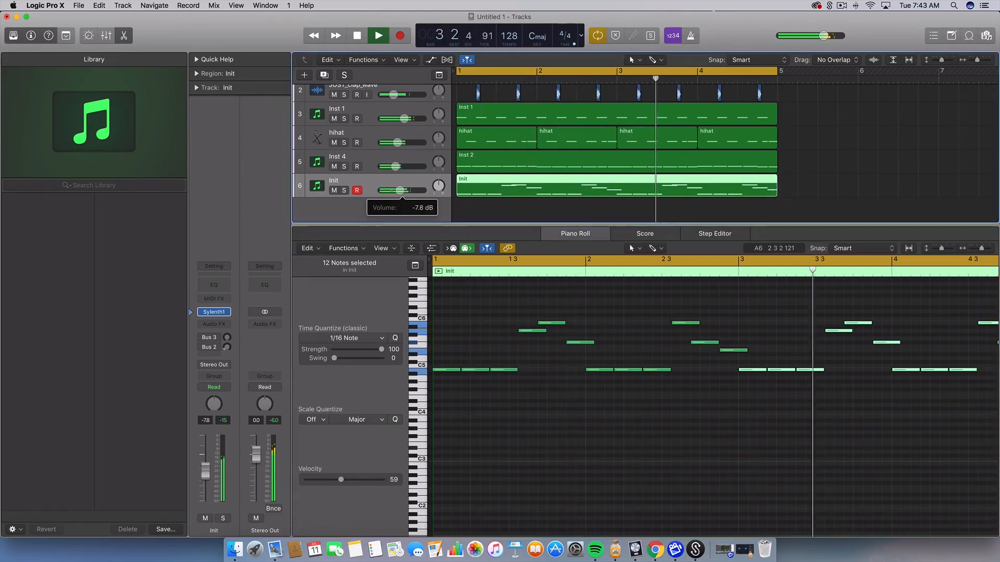